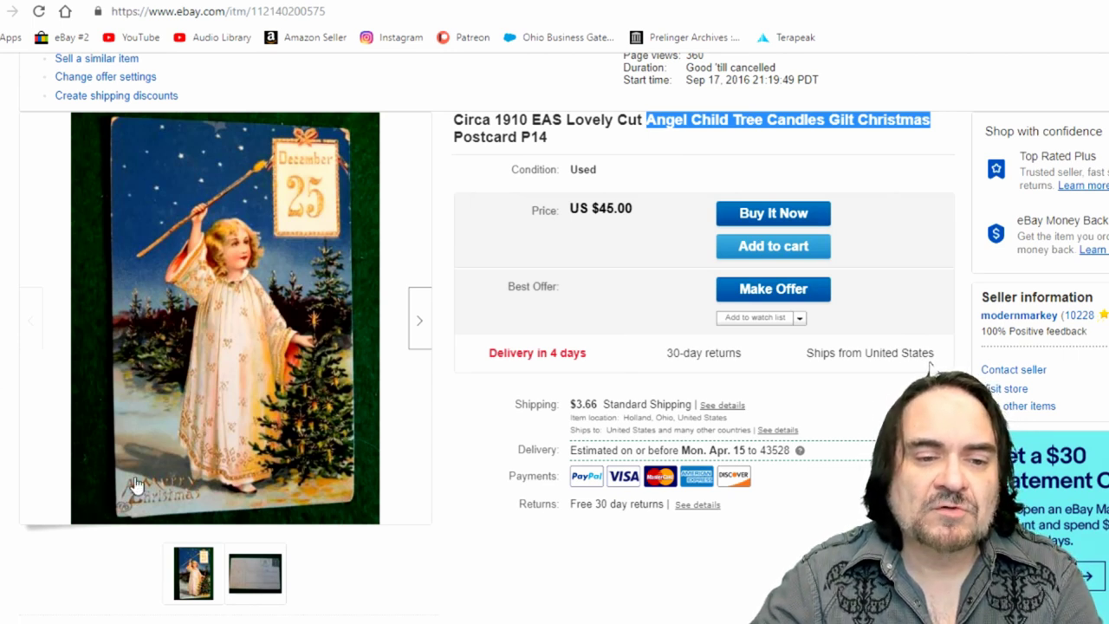
View the postcard's back photo, then return to the top of the listing page
{"action": "left_click", "coordinate": [249, 580]}
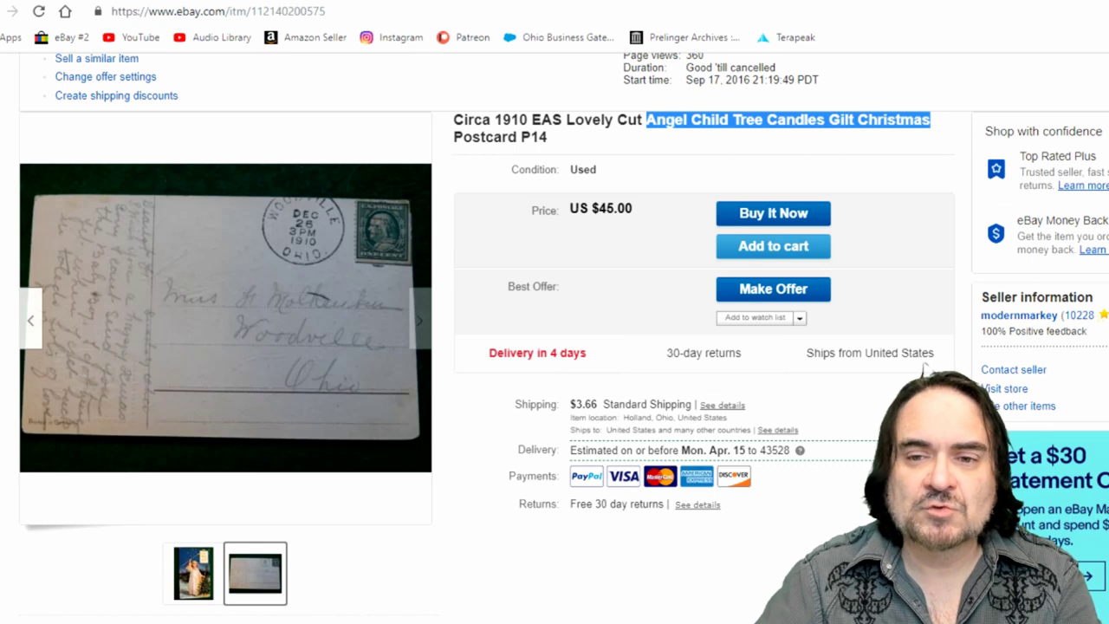
{"action": "scroll", "coordinate": [923, 371], "scroll_direction": "up", "scroll_amount": 3}
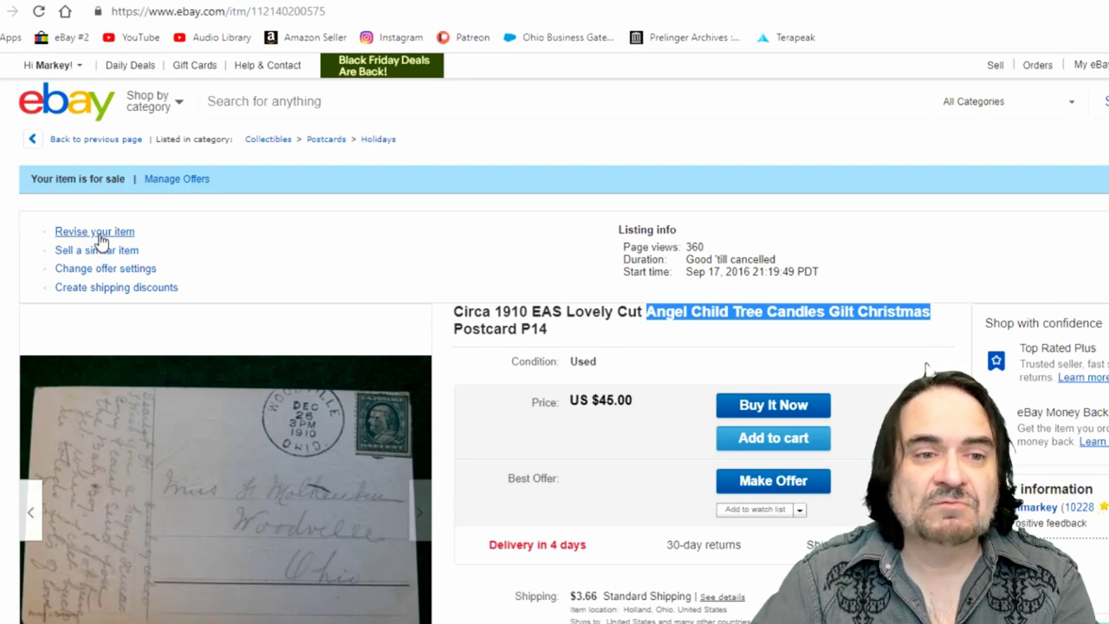
Start revising the angel postcard listing and inspect its current angel-front main photo enlarged
{"action": "left_click", "coordinate": [101, 240]}
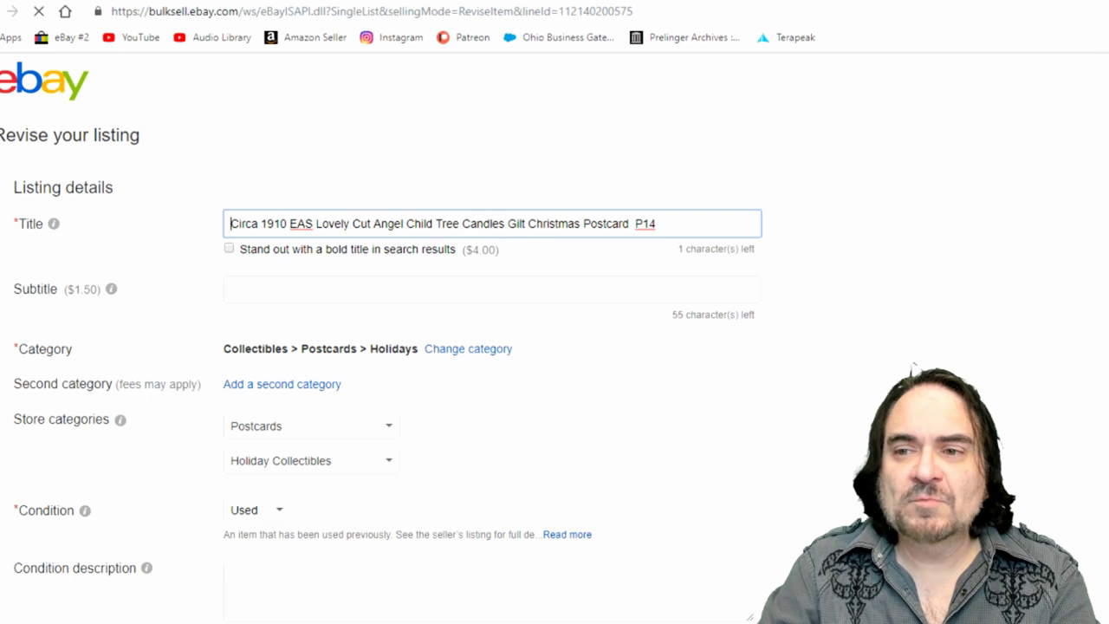
{"action": "scroll", "coordinate": [923, 371], "scroll_direction": "down", "scroll_amount": 5}
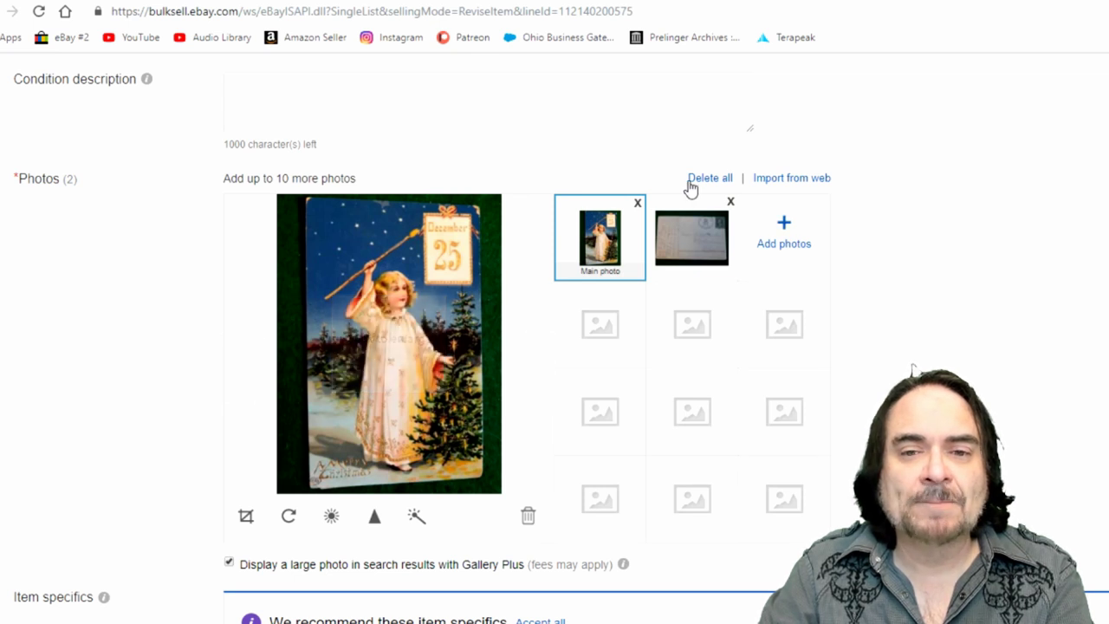
{"action": "left_click", "coordinate": [409, 320]}
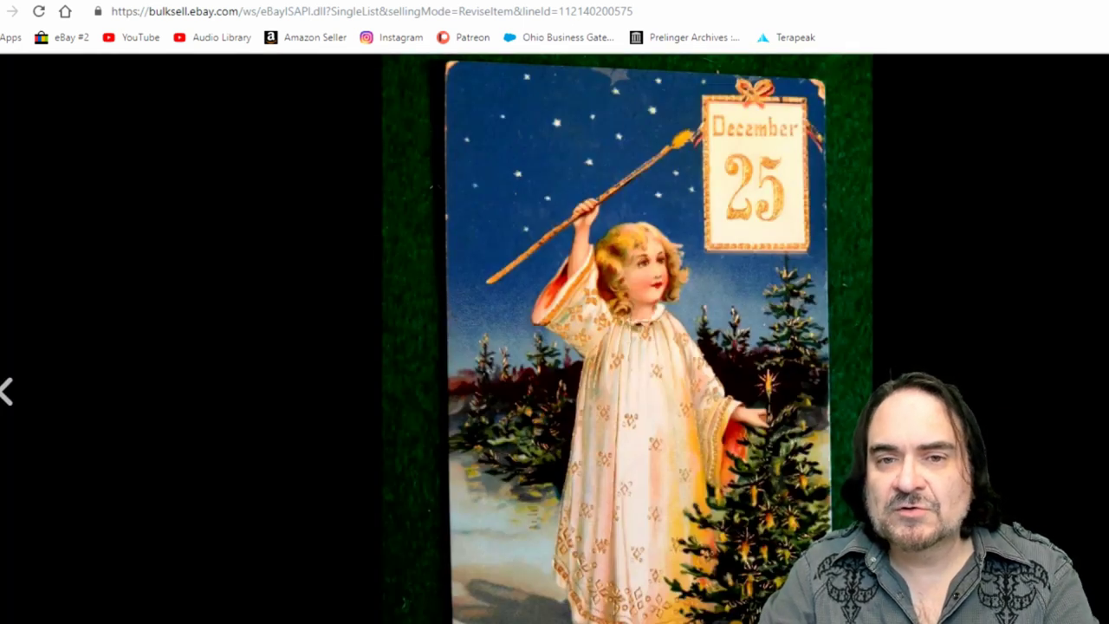
{"action": "left_click", "coordinate": [906, 368]}
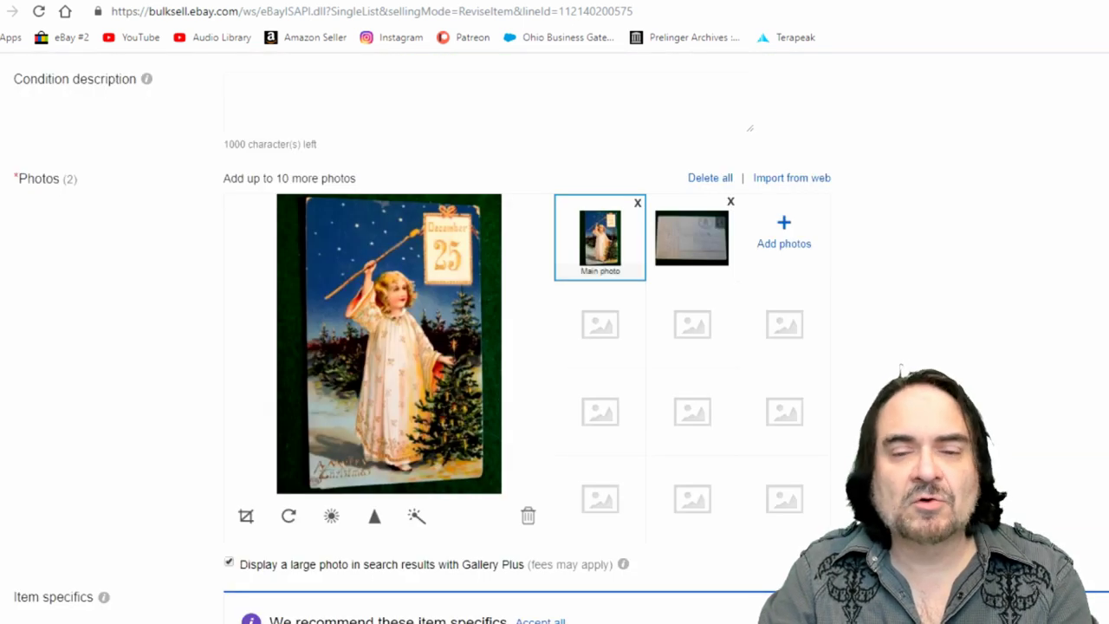
Delete both existing photos from the listing and open the file picker for new ones
{"action": "left_click", "coordinate": [710, 179]}
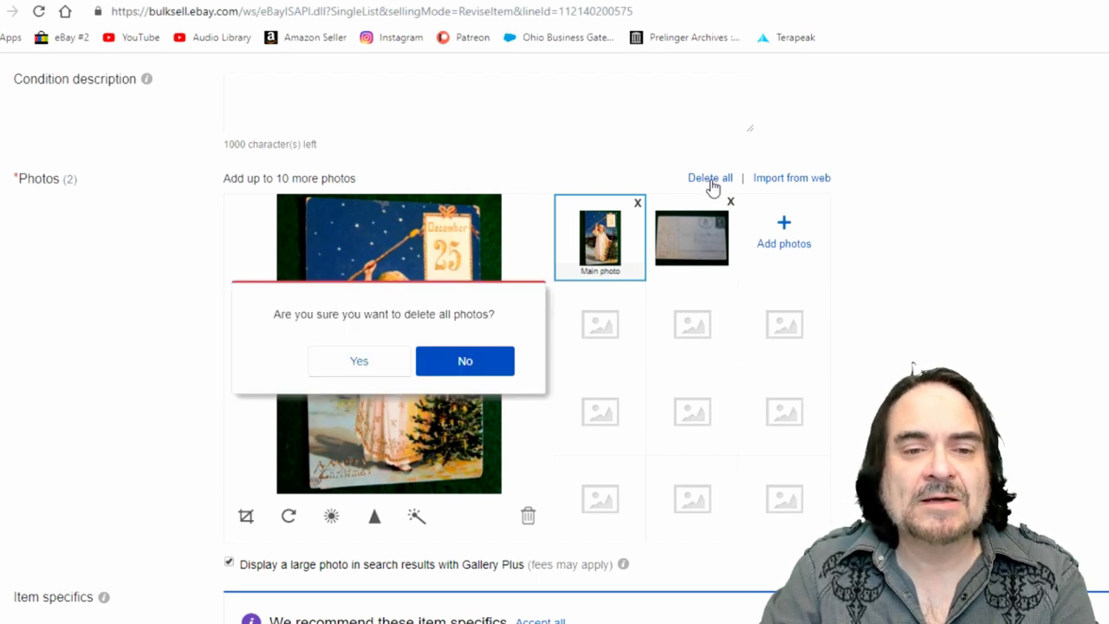
{"action": "left_click", "coordinate": [359, 364]}
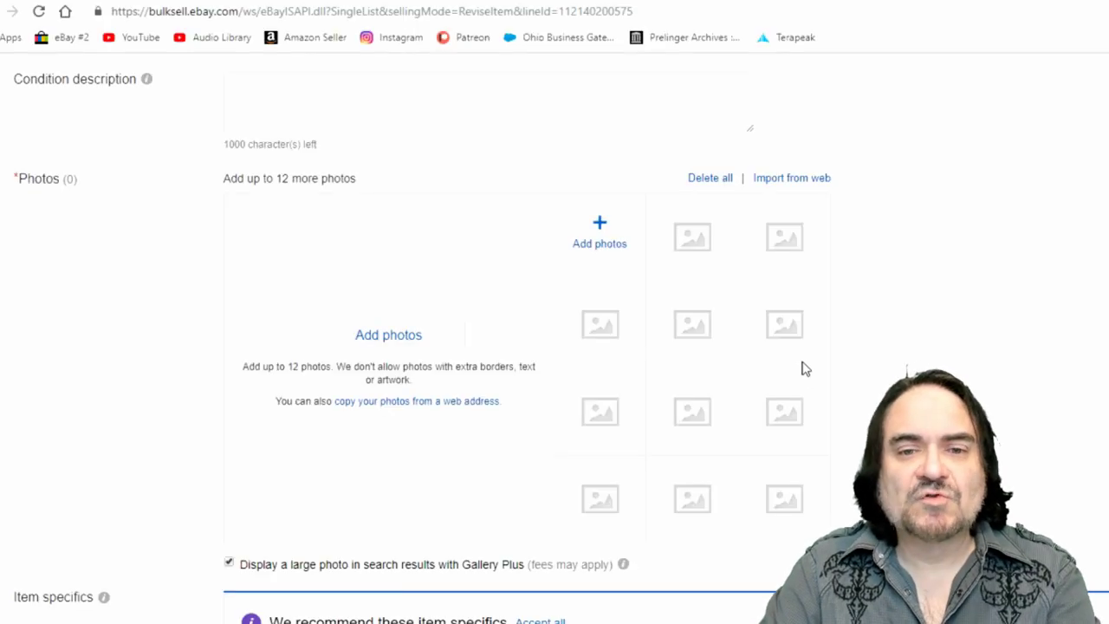
{"action": "left_click", "coordinate": [611, 230]}
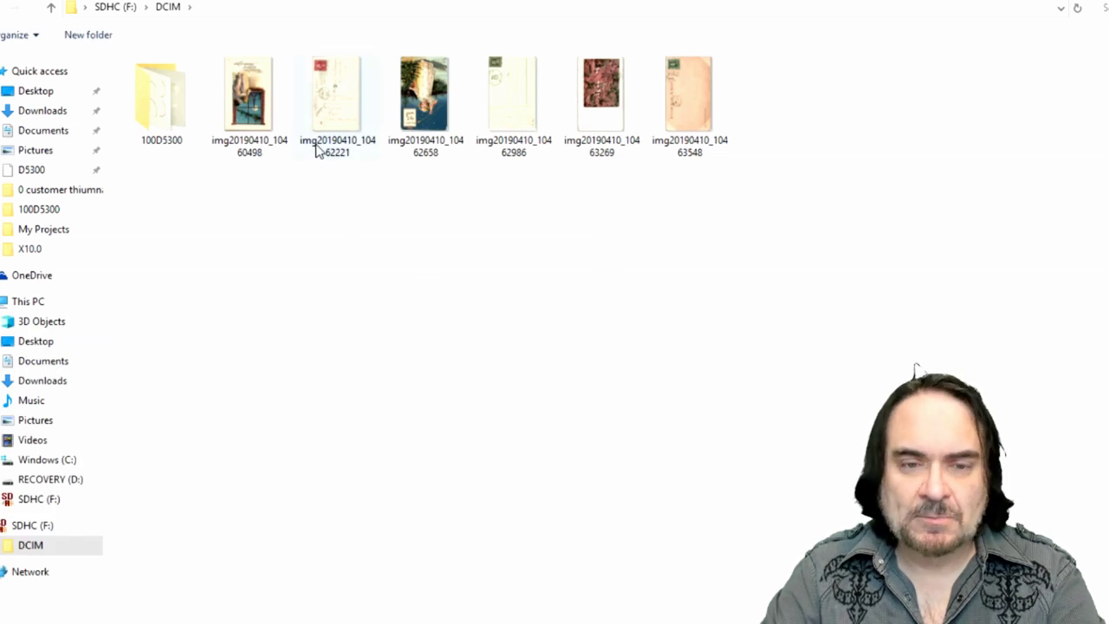
Upload scan img20190410_10462658 as main photo, plus two more DCIM scans including the postcard back
{"action": "left_click", "coordinate": [433, 90]}
{"action": "double_click", "coordinate": [434, 90]}
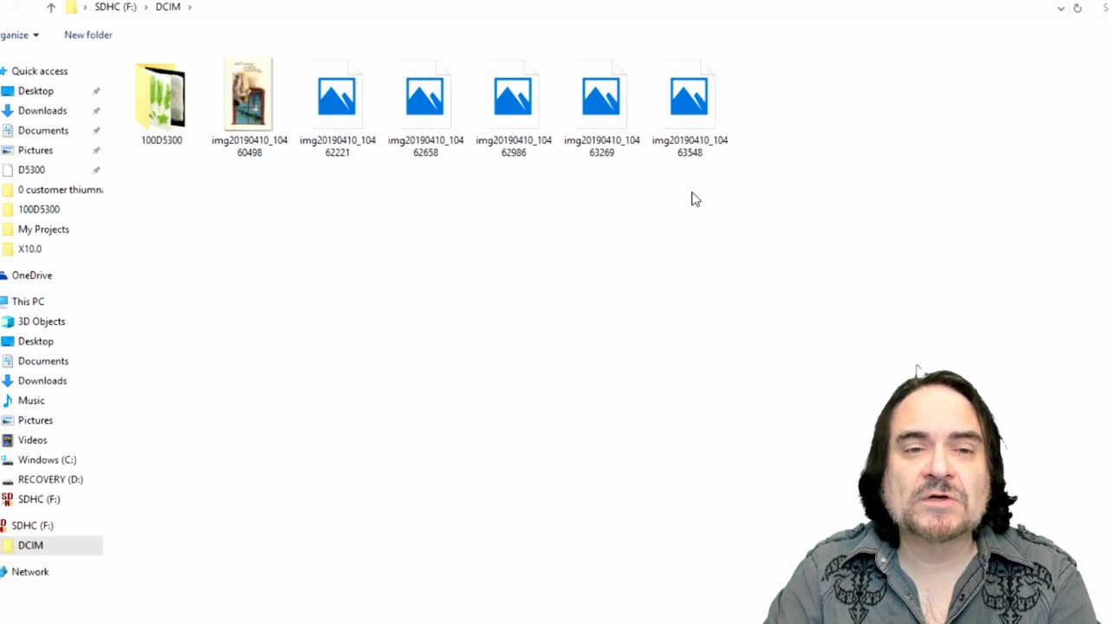
{"action": "left_click", "coordinate": [429, 86]}
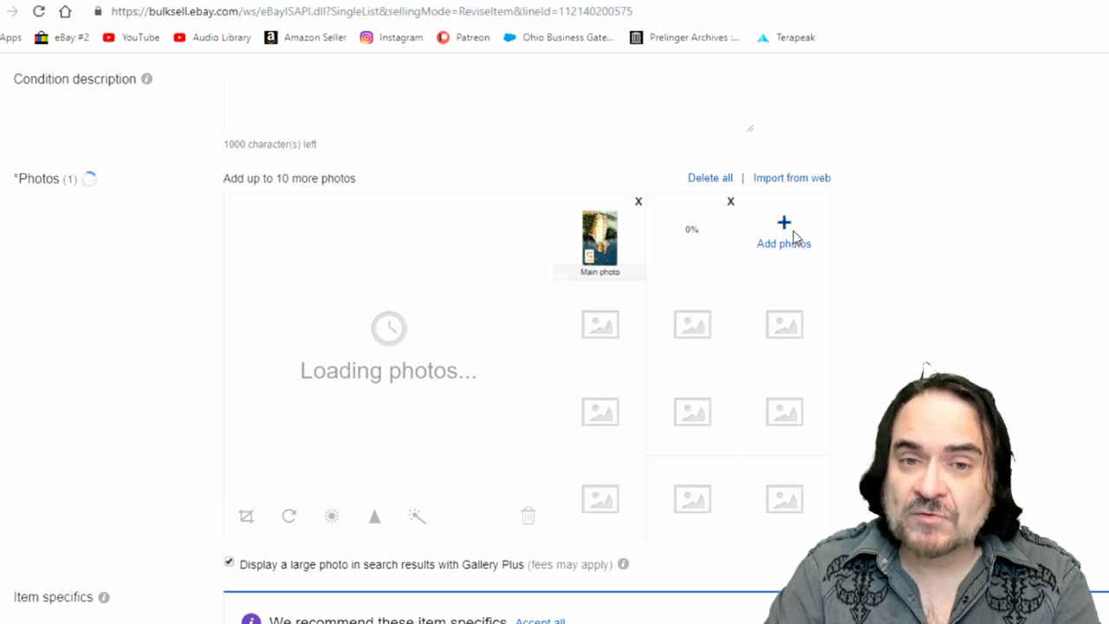
{"action": "left_click", "coordinate": [794, 235]}
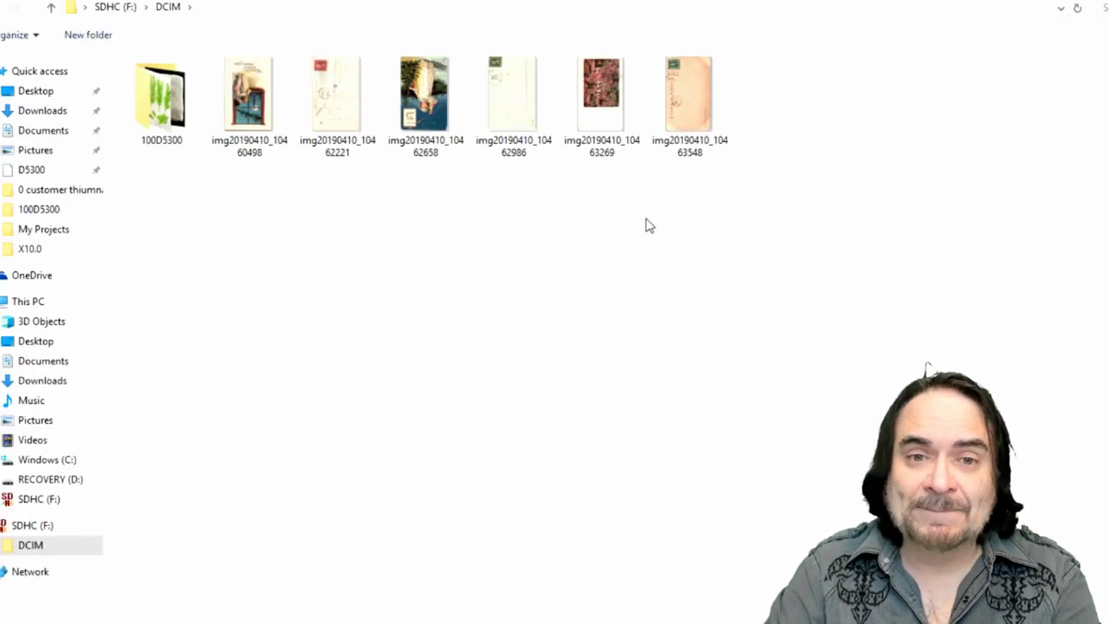
{"action": "double_click", "coordinate": [500, 112]}
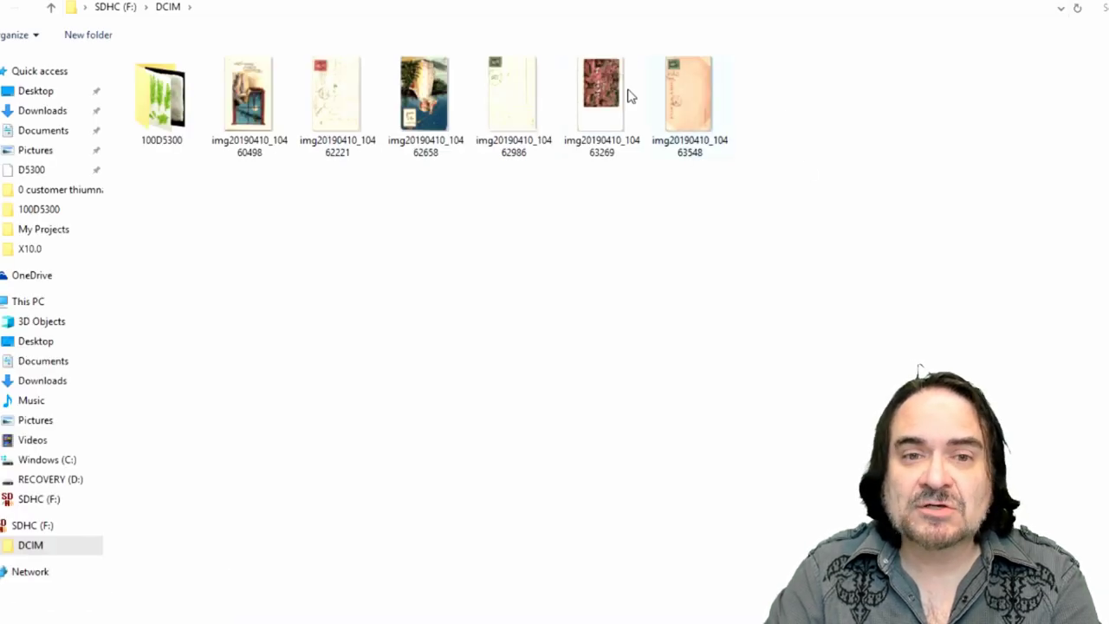
{"action": "double_click", "coordinate": [493, 92]}
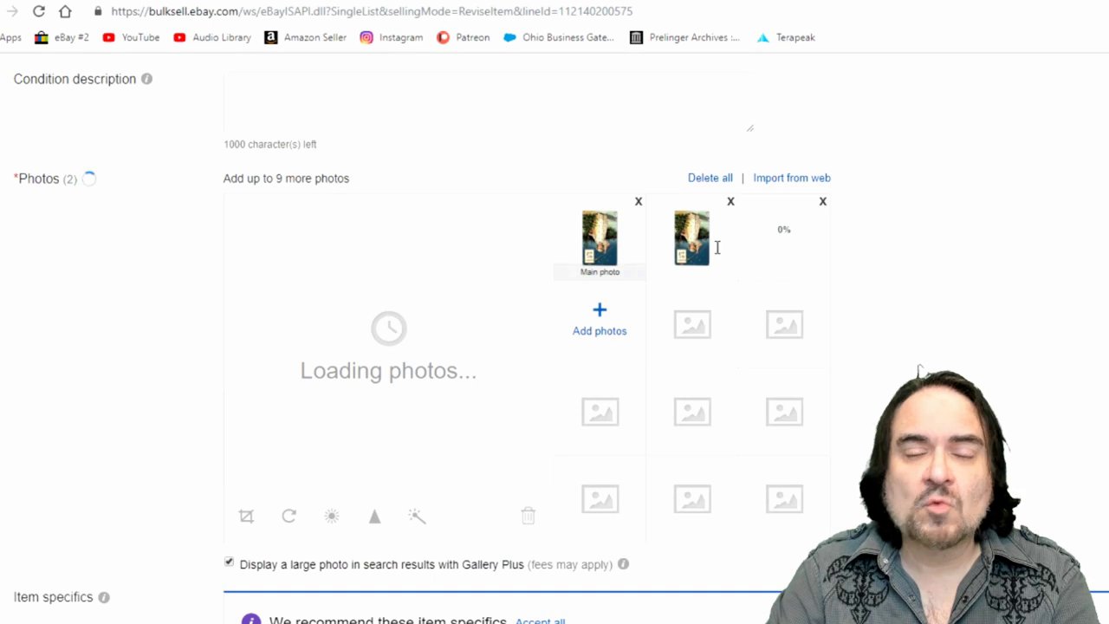
Rotate the main photo two quarter turns so it stands upright and save it
{"action": "left_click", "coordinate": [290, 546]}
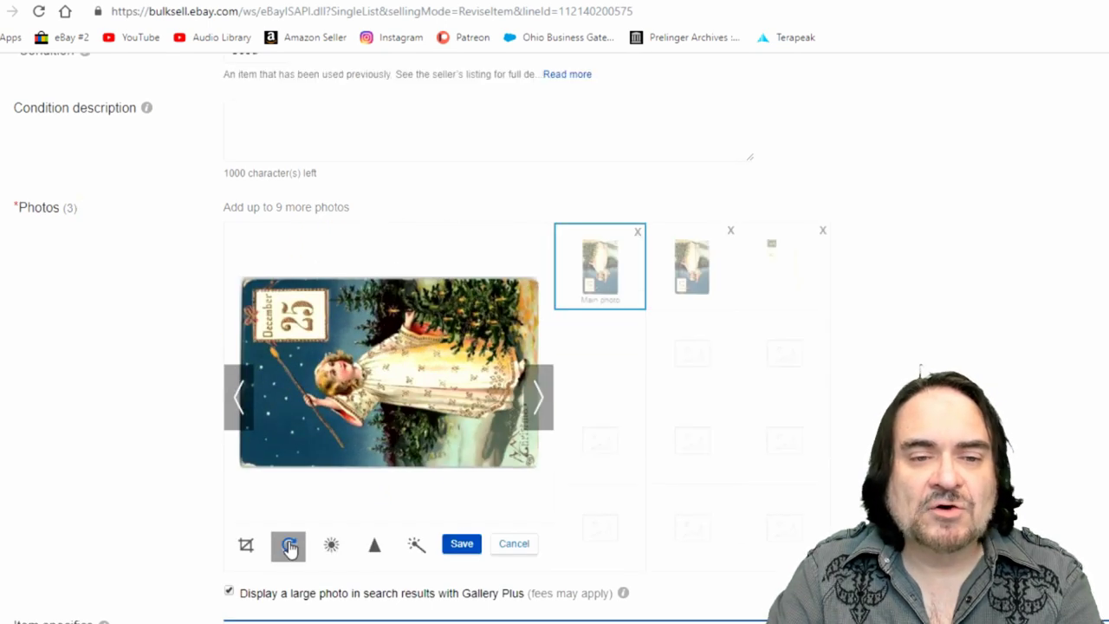
{"action": "left_click", "coordinate": [290, 546]}
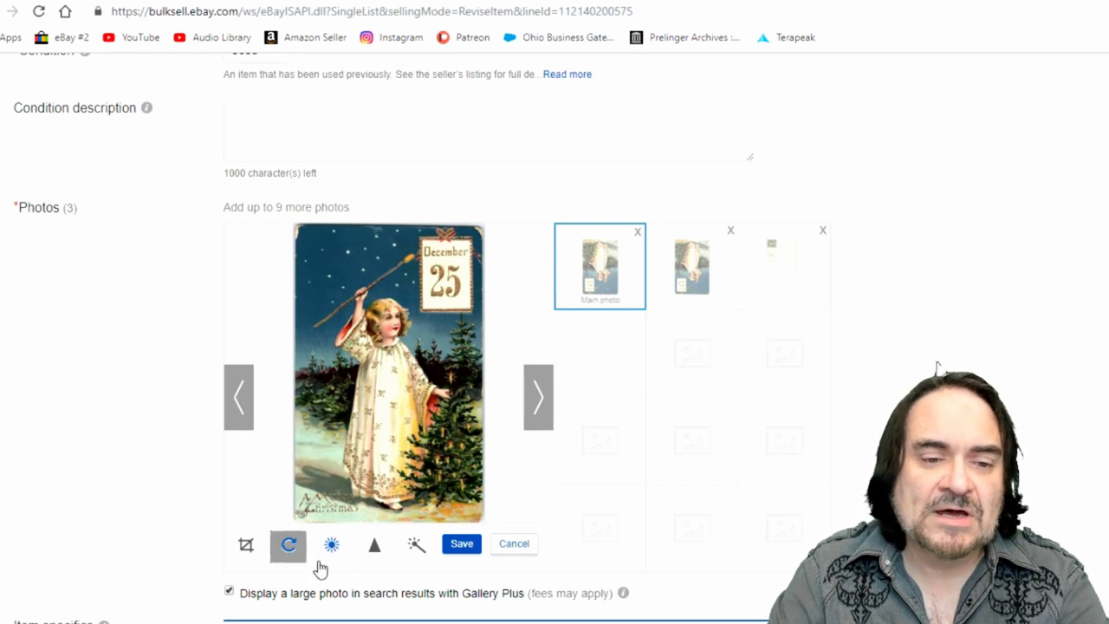
{"action": "left_click", "coordinate": [464, 546]}
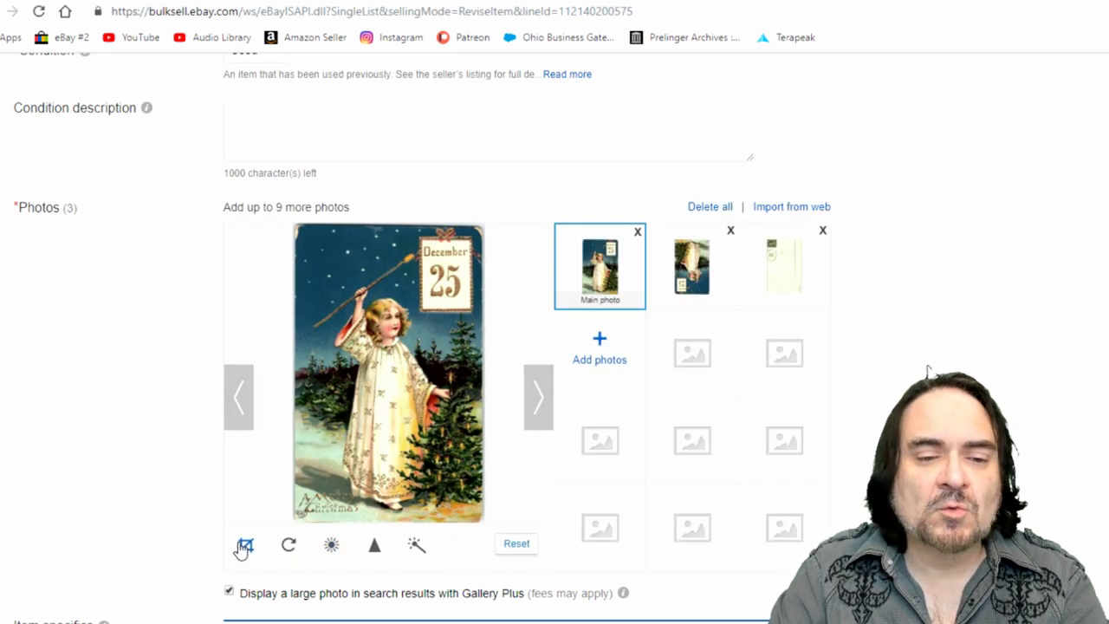
Crop the main photo to frame the angel
{"action": "left_click", "coordinate": [247, 545]}
{"action": "left_click_drag", "start_coordinate": [362, 336], "coordinate": [369, 367]}
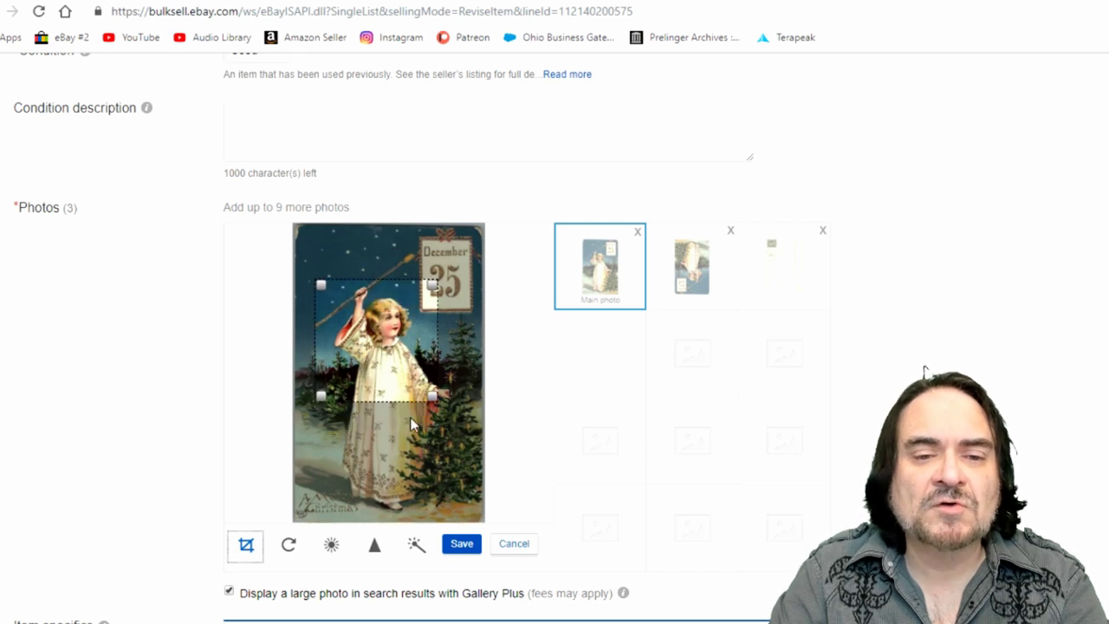
{"action": "left_click_drag", "start_coordinate": [434, 397], "coordinate": [473, 478]}
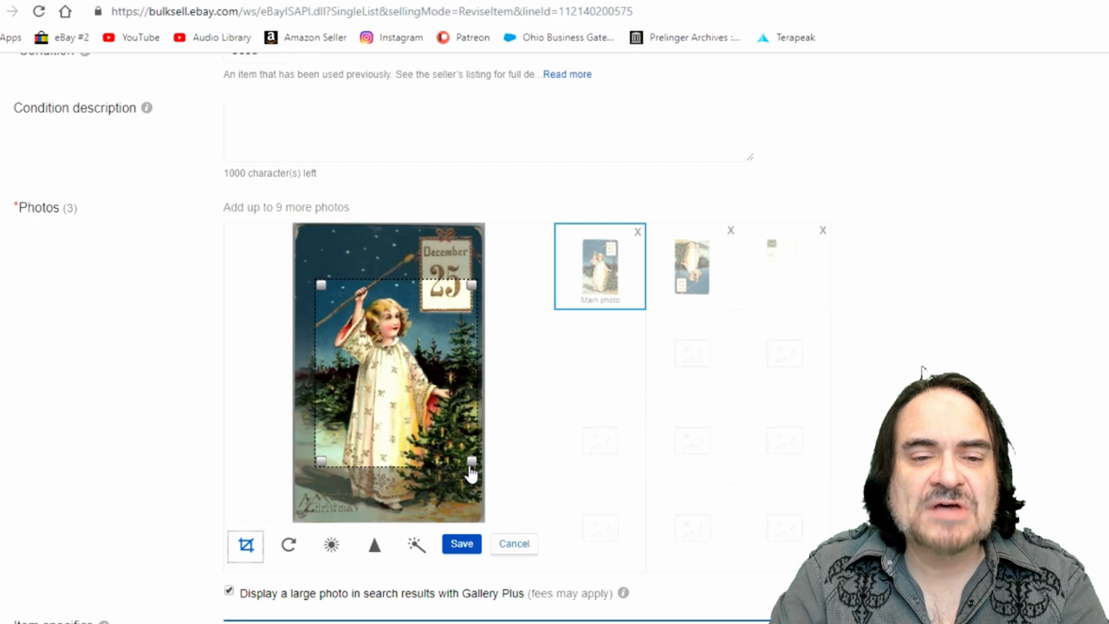
Set the main photo's contrast to 30 and save the edited image
{"action": "left_click", "coordinate": [331, 548]}
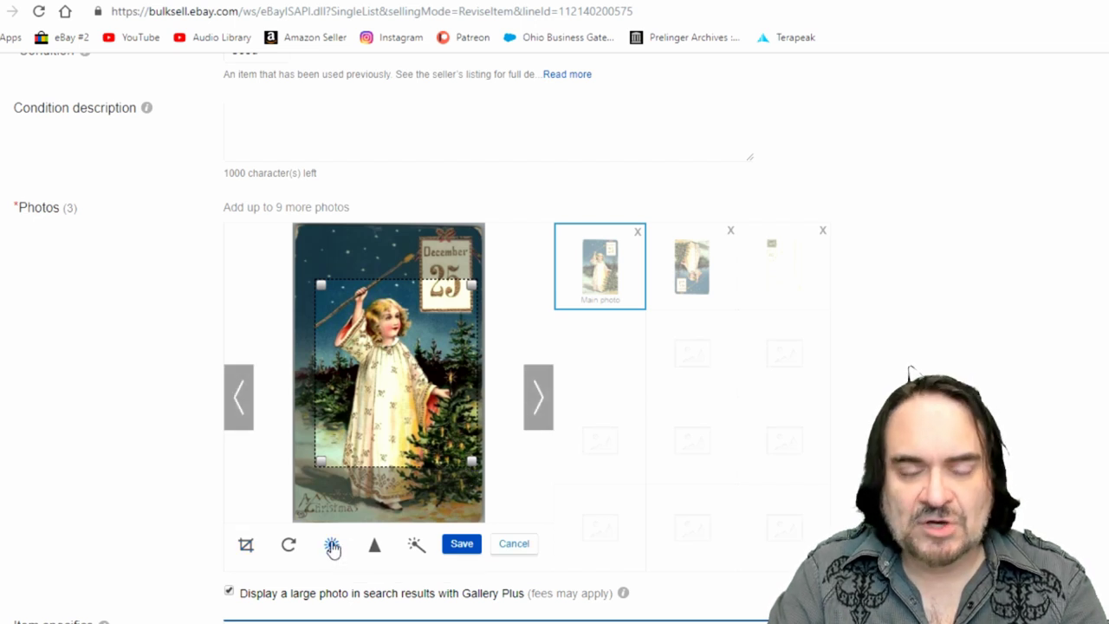
{"action": "left_click", "coordinate": [332, 548]}
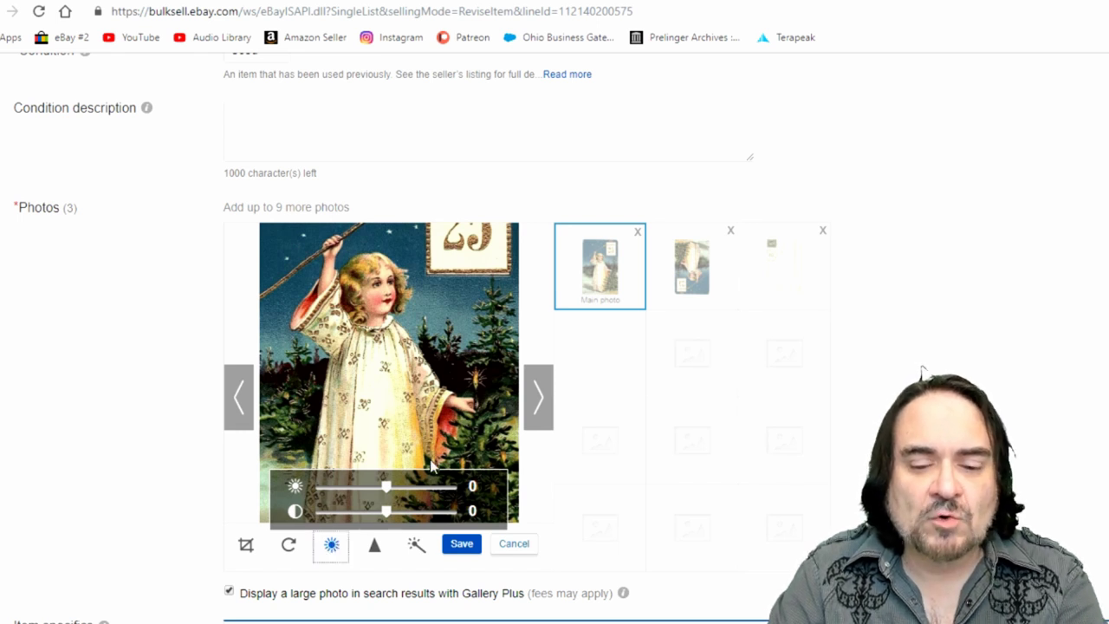
{"action": "mouse_move", "coordinate": [387, 512]}
{"action": "left_mouse_down"}
{"action": "mouse_move", "coordinate": [412, 525]}
{"action": "mouse_move", "coordinate": [394, 492]}
{"action": "mouse_move", "coordinate": [387, 501]}
{"action": "left_mouse_up"}
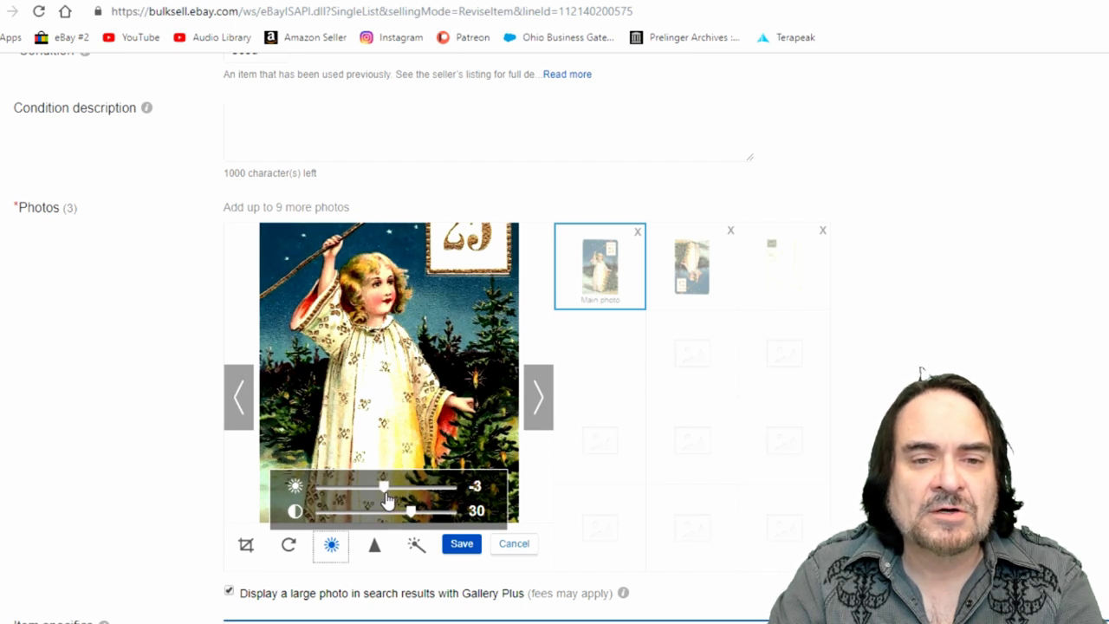
{"action": "left_click", "coordinate": [462, 546]}
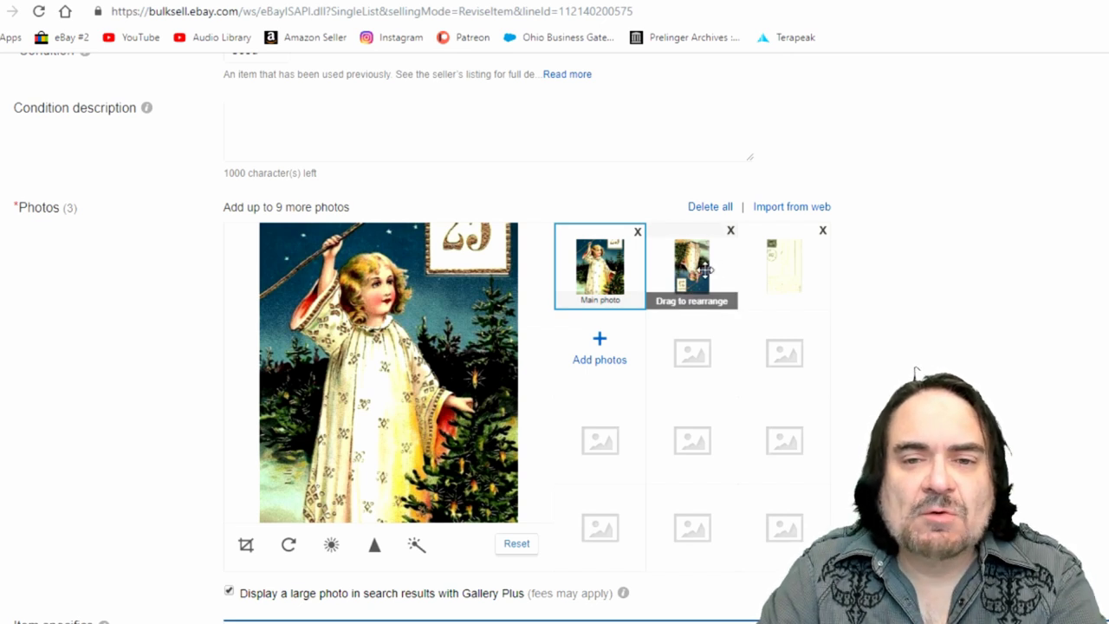
Rotate the angel close-up upright, raise its contrast, and save it
{"action": "left_click", "coordinate": [704, 270]}
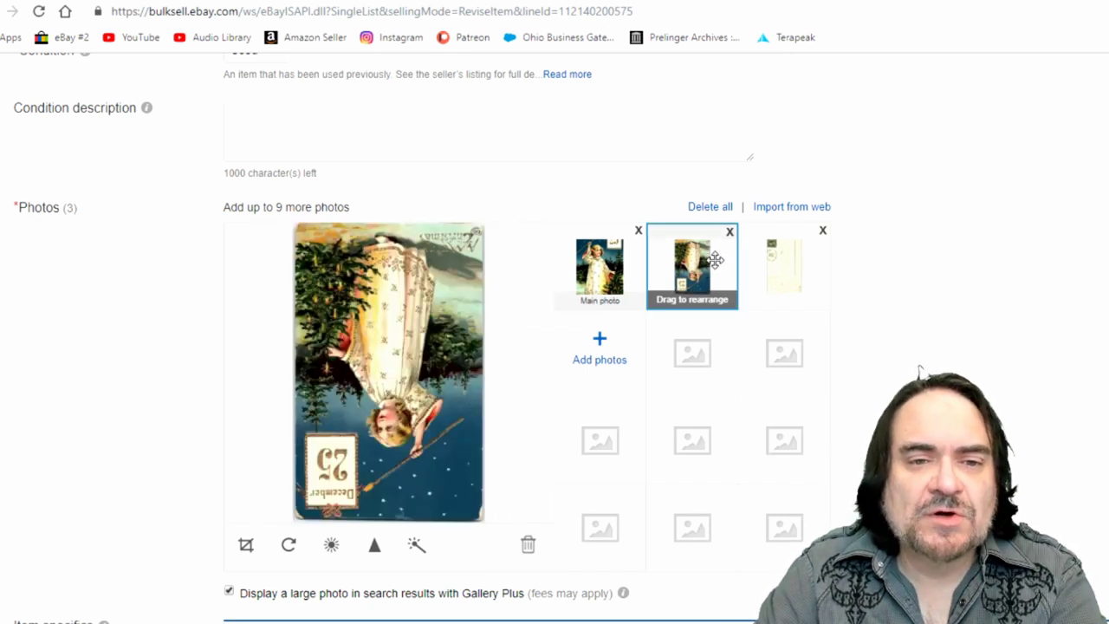
{"action": "left_click", "coordinate": [288, 546]}
{"action": "left_click", "coordinate": [289, 548]}
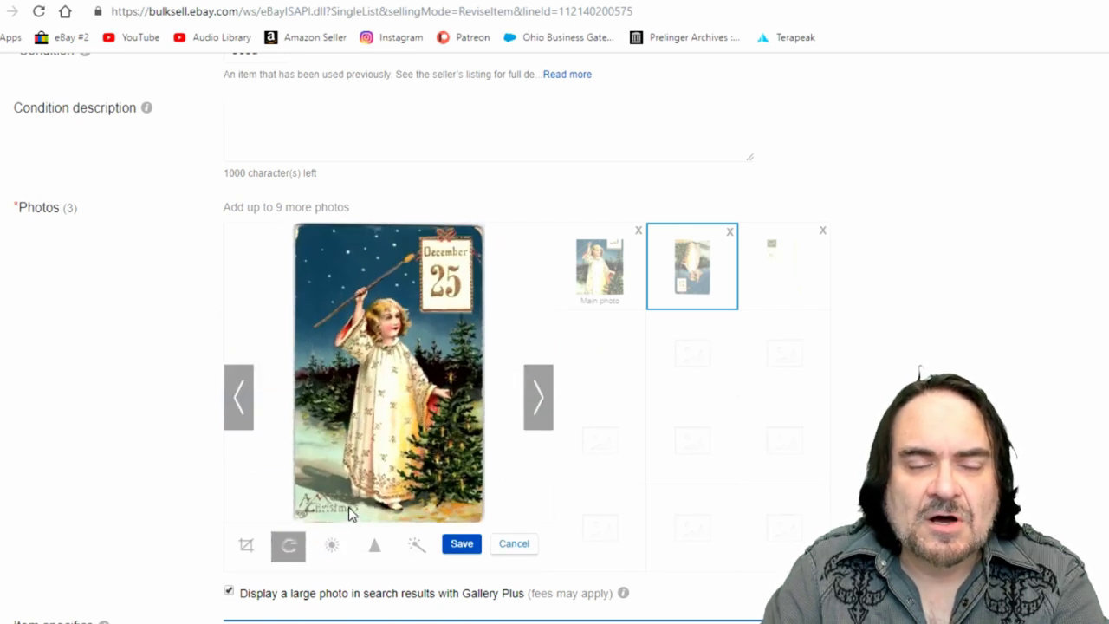
{"action": "left_click", "coordinate": [331, 545]}
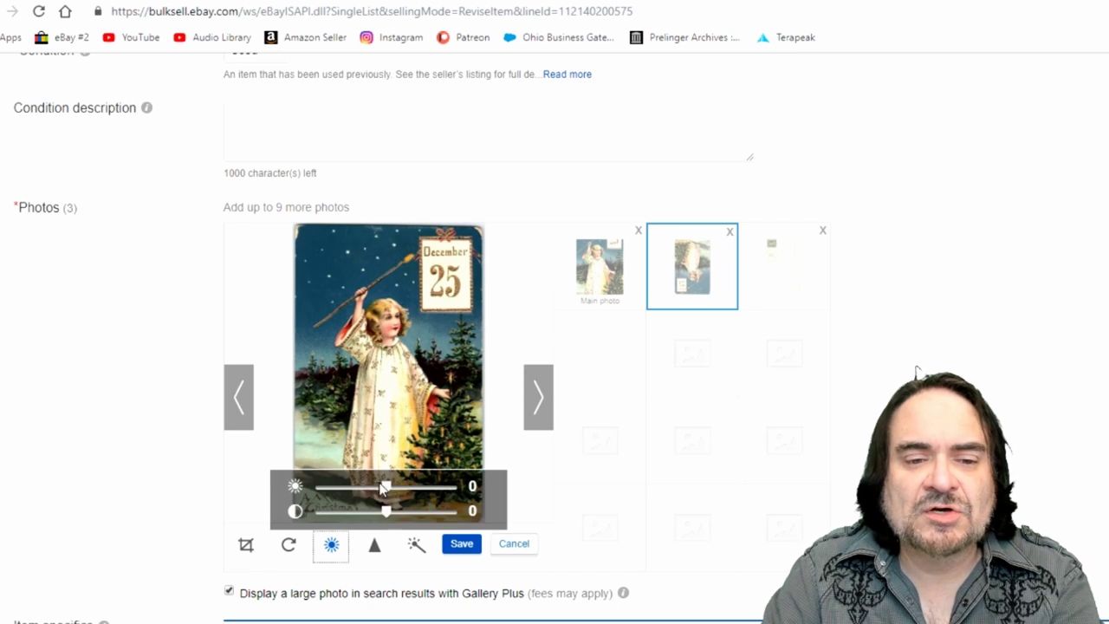
{"action": "left_click_drag", "start_coordinate": [398, 523], "coordinate": [413, 525]}
{"action": "left_click", "coordinate": [456, 546]}
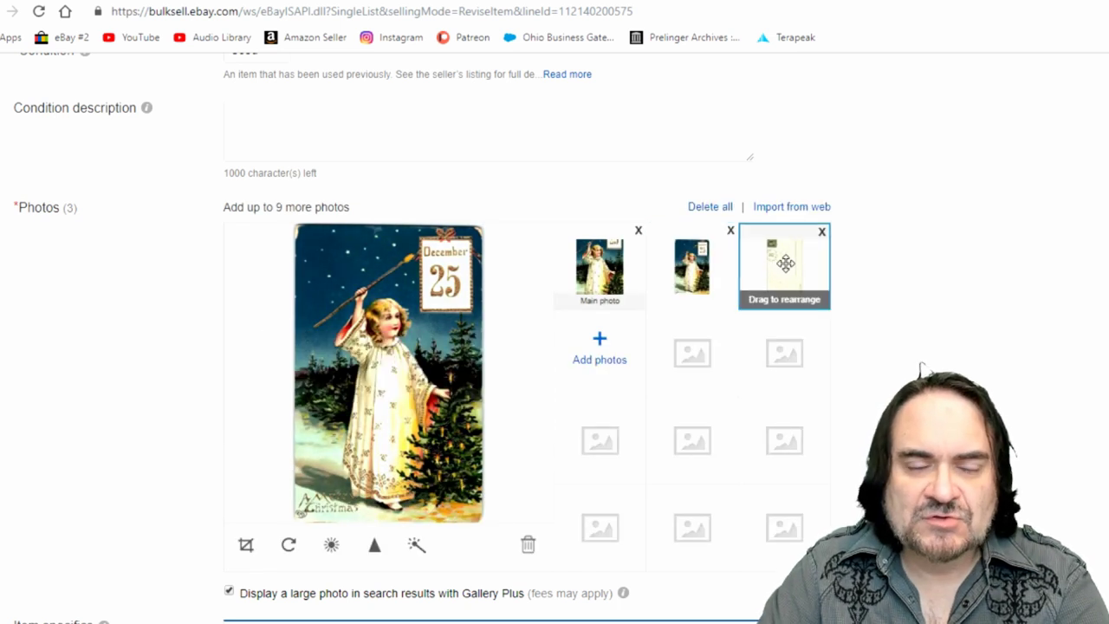
Turn the postcard-back photo landscape, set brightness -30 and contrast 28, and save
{"action": "left_click", "coordinate": [785, 264]}
{"action": "left_click", "coordinate": [291, 546]}
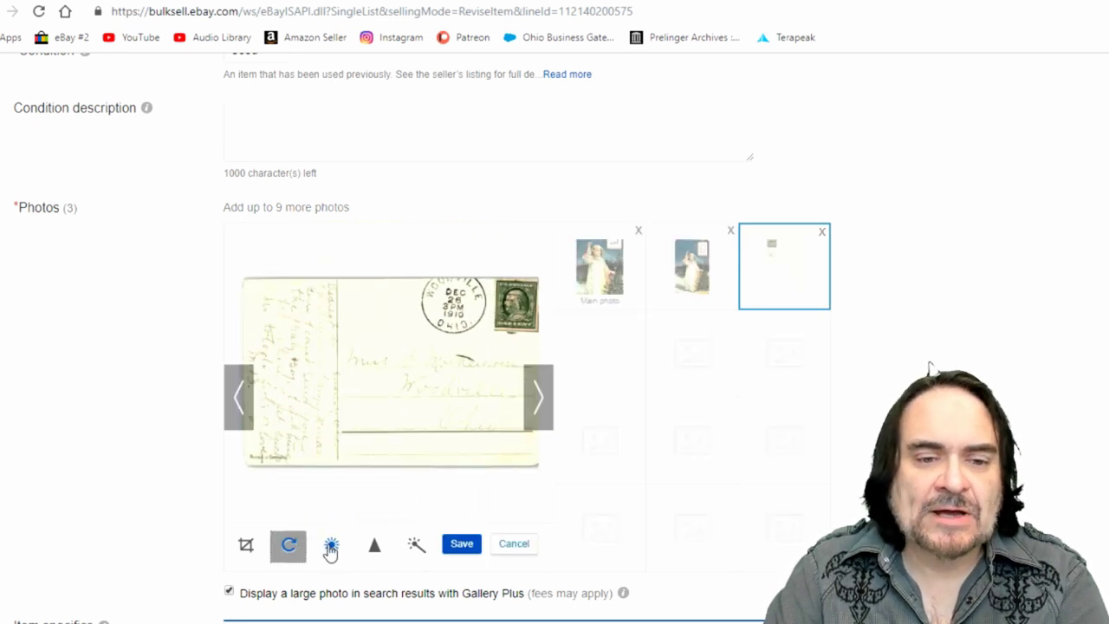
{"action": "left_click", "coordinate": [333, 553]}
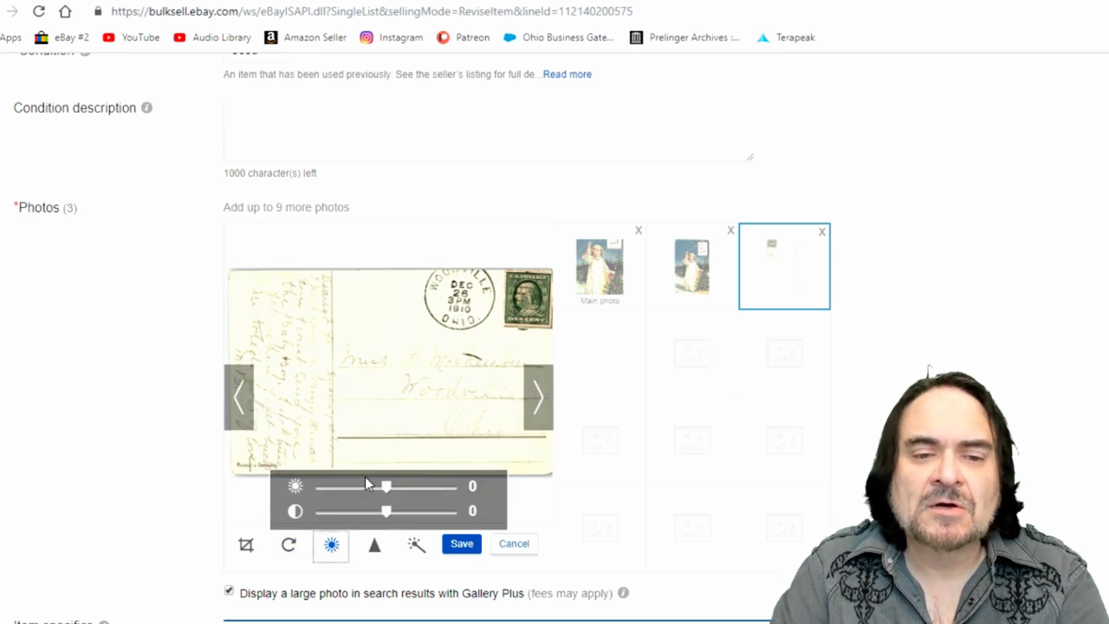
{"action": "left_click_drag", "start_coordinate": [387, 499], "coordinate": [364, 497]}
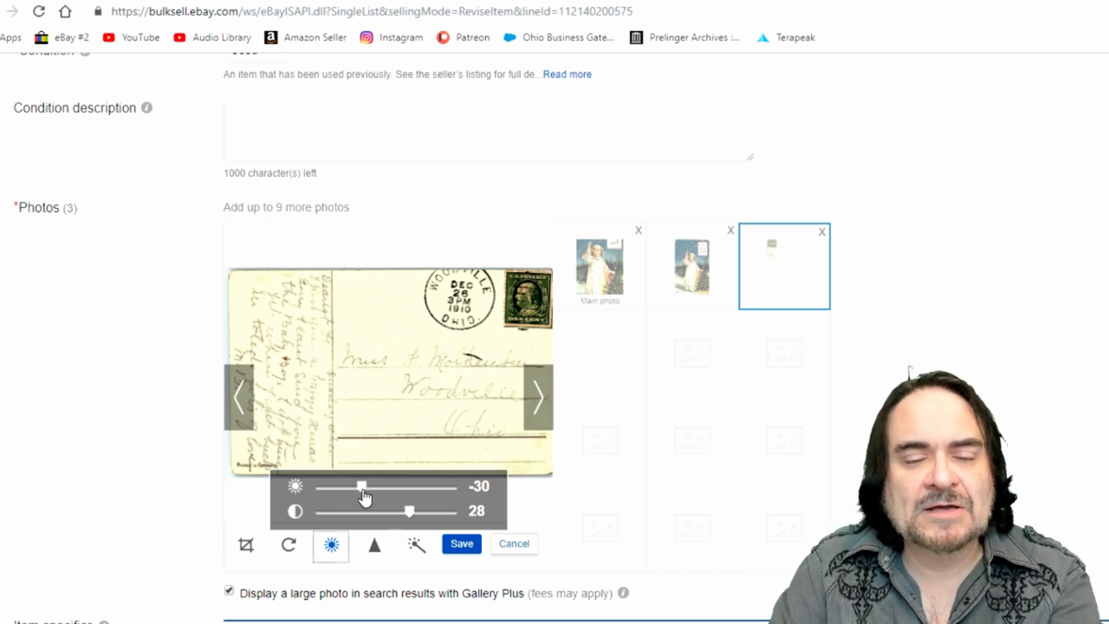
{"action": "left_click", "coordinate": [461, 545]}
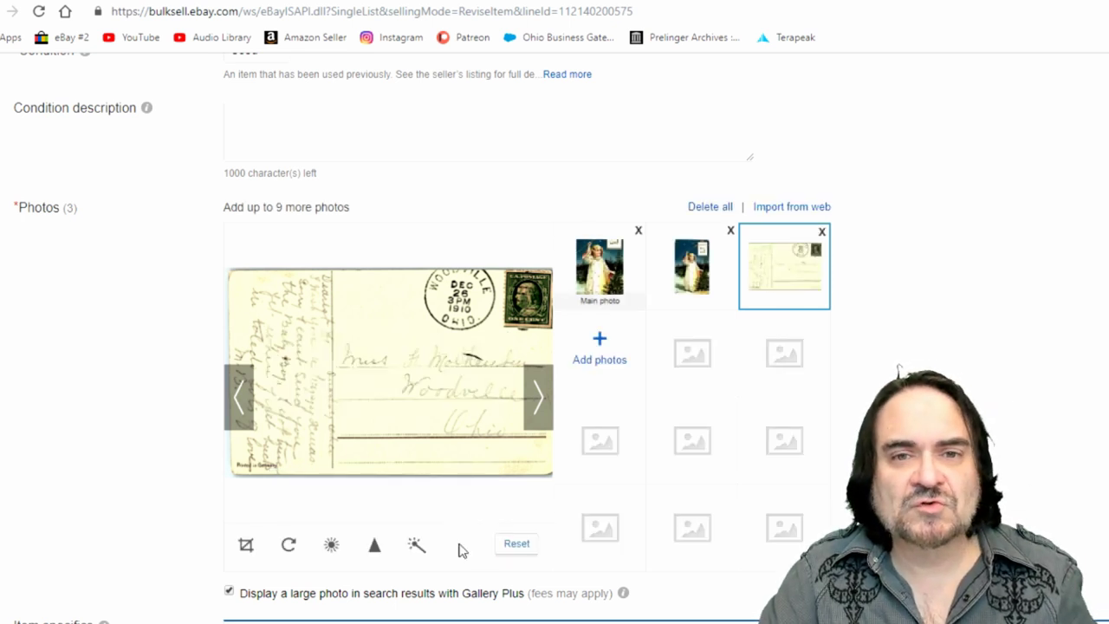
Update the angel postcard listing and view the angel close-up on the live item page
{"action": "scroll", "coordinate": [917, 371], "scroll_direction": "down", "scroll_amount": 15}
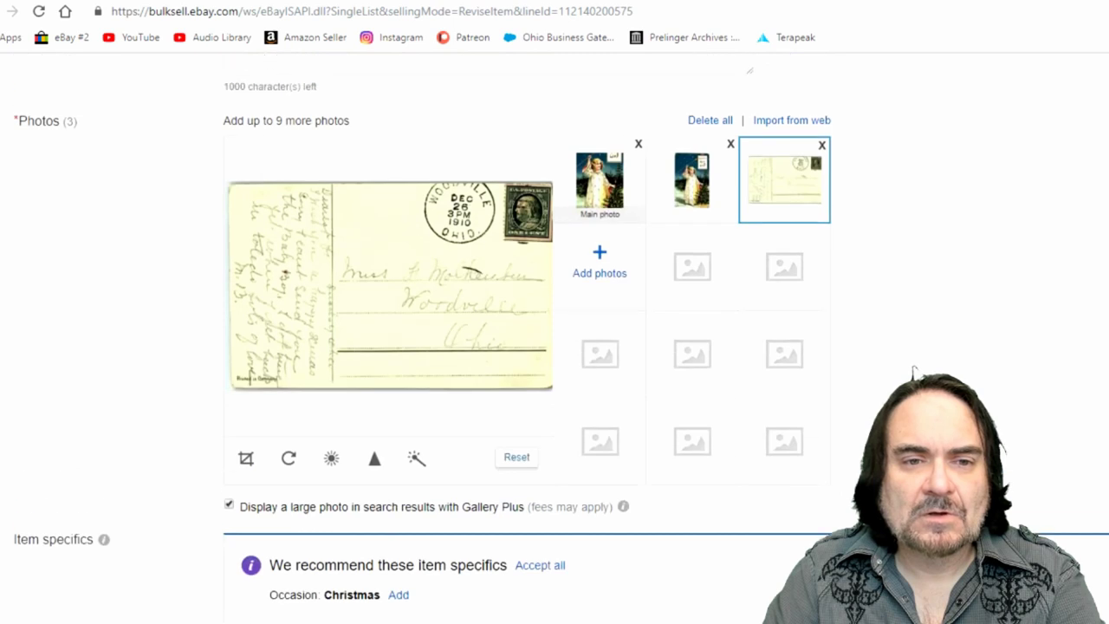
{"action": "scroll", "coordinate": [917, 371], "scroll_direction": "down", "scroll_amount": 10}
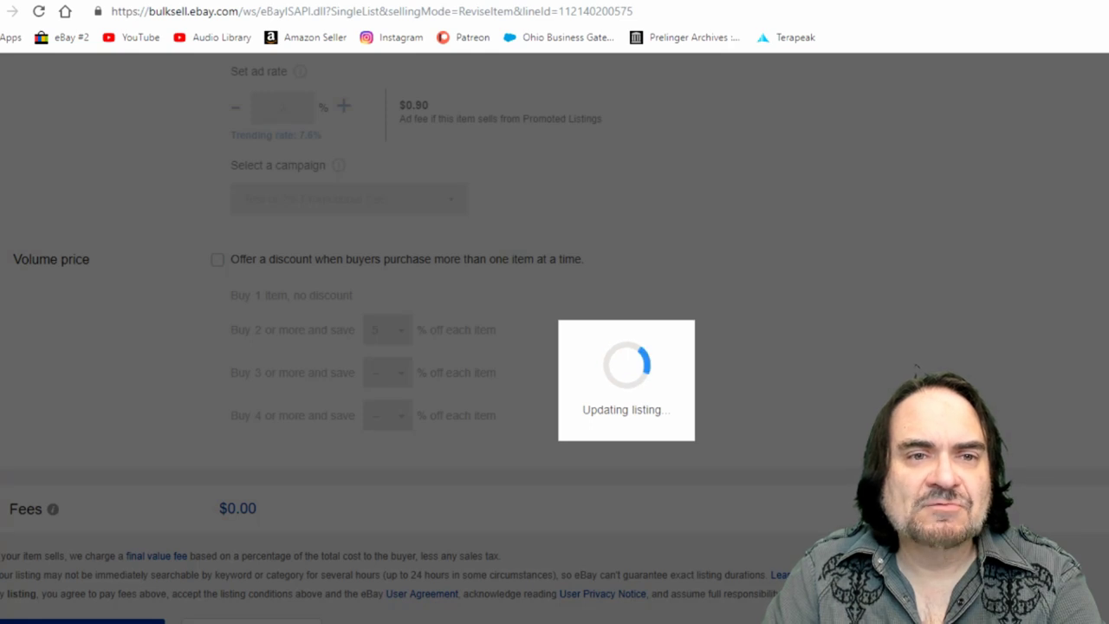
{"action": "scroll", "coordinate": [910, 371], "scroll_direction": "down", "scroll_amount": 3}
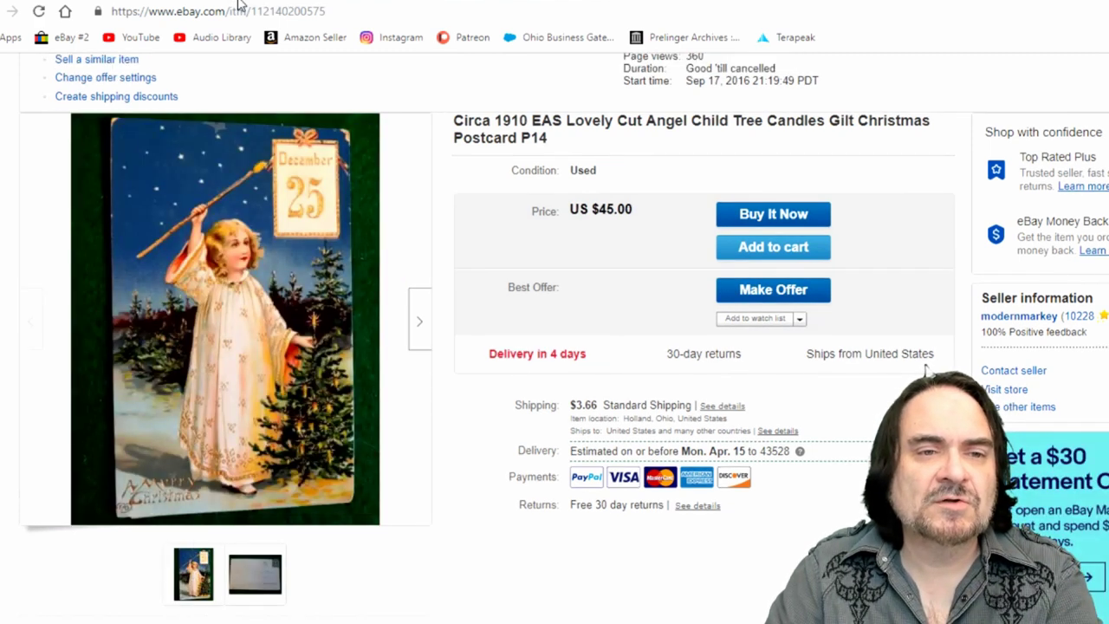
{"action": "mouse_move", "coordinate": [251, 299]}
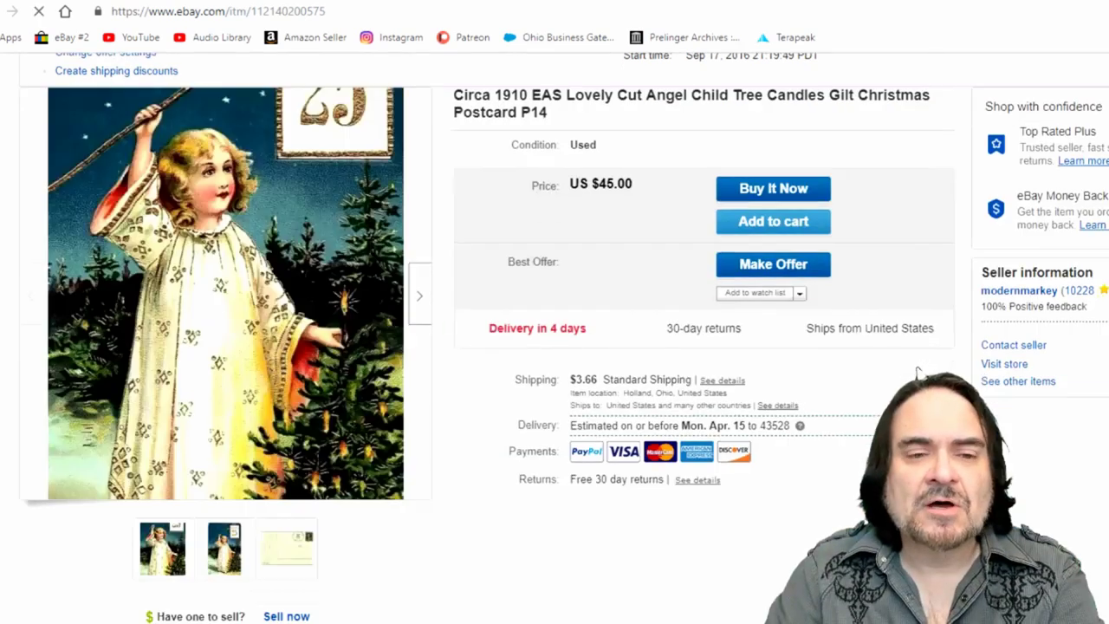
{"action": "left_click", "coordinate": [150, 72]}
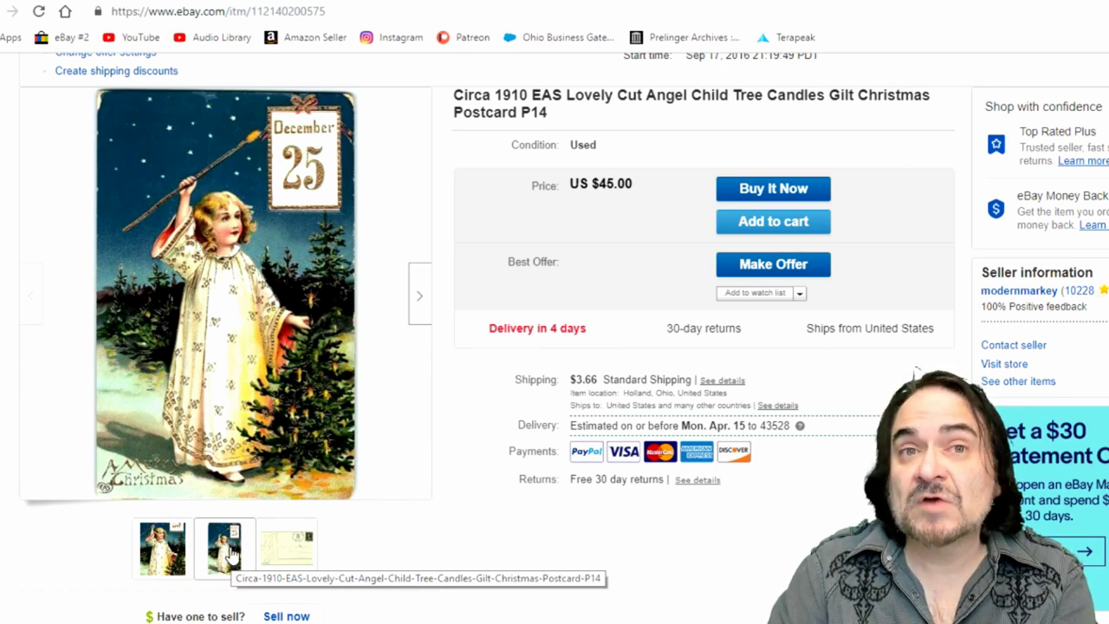
{"action": "left_click", "coordinate": [232, 555]}
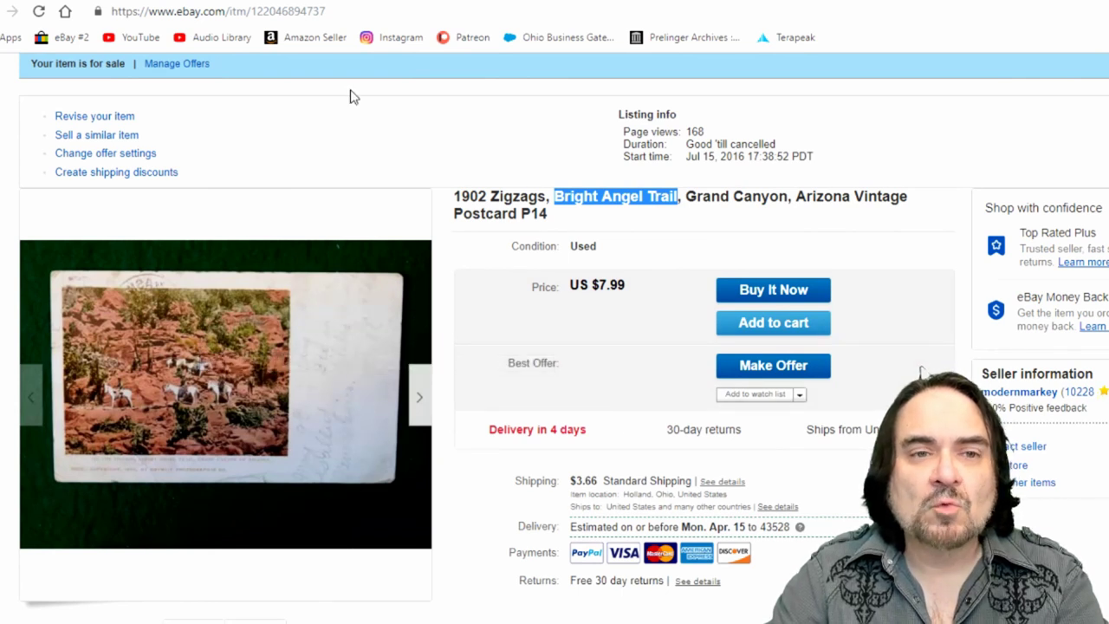
Revise the 1902 Zigzags Bright Angel Trail listing and delete all its old photos
{"action": "left_click", "coordinate": [924, 371]}
{"action": "scroll", "coordinate": [925, 371], "scroll_direction": "down", "scroll_amount": 1}
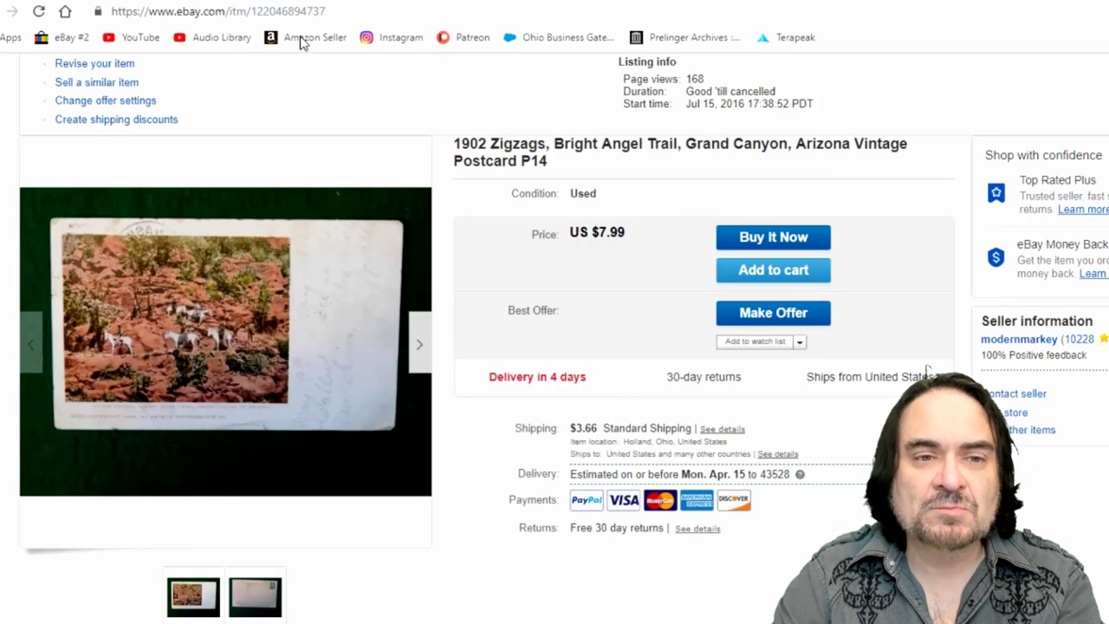
{"action": "left_click", "coordinate": [128, 66]}
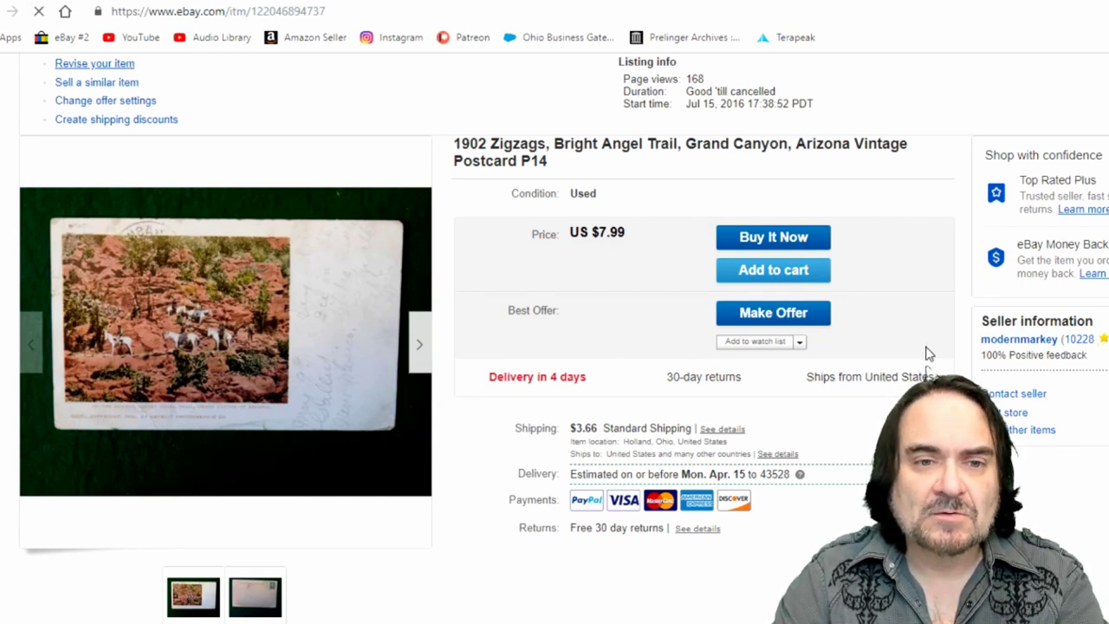
{"action": "scroll", "coordinate": [928, 354], "scroll_direction": "down", "scroll_amount": 5}
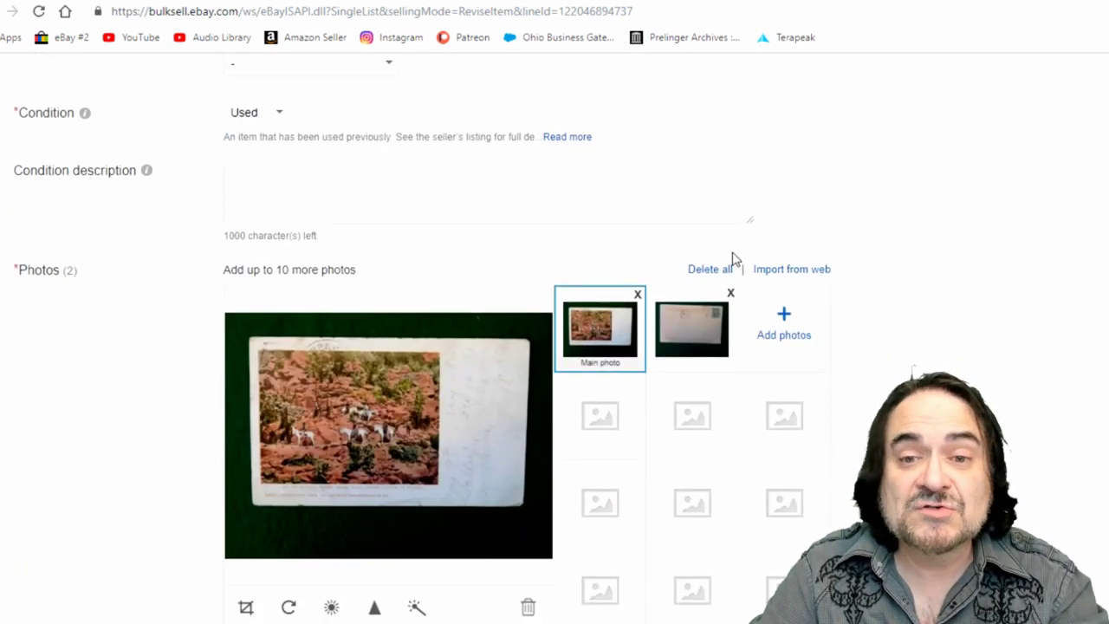
{"action": "left_click", "coordinate": [712, 270]}
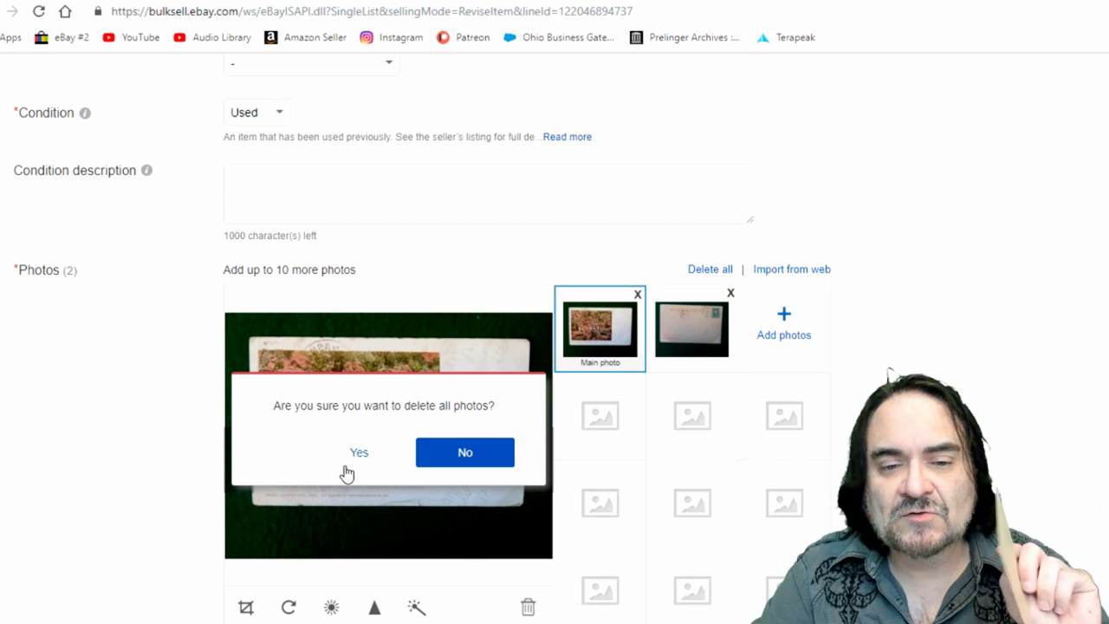
{"action": "left_click", "coordinate": [371, 454]}
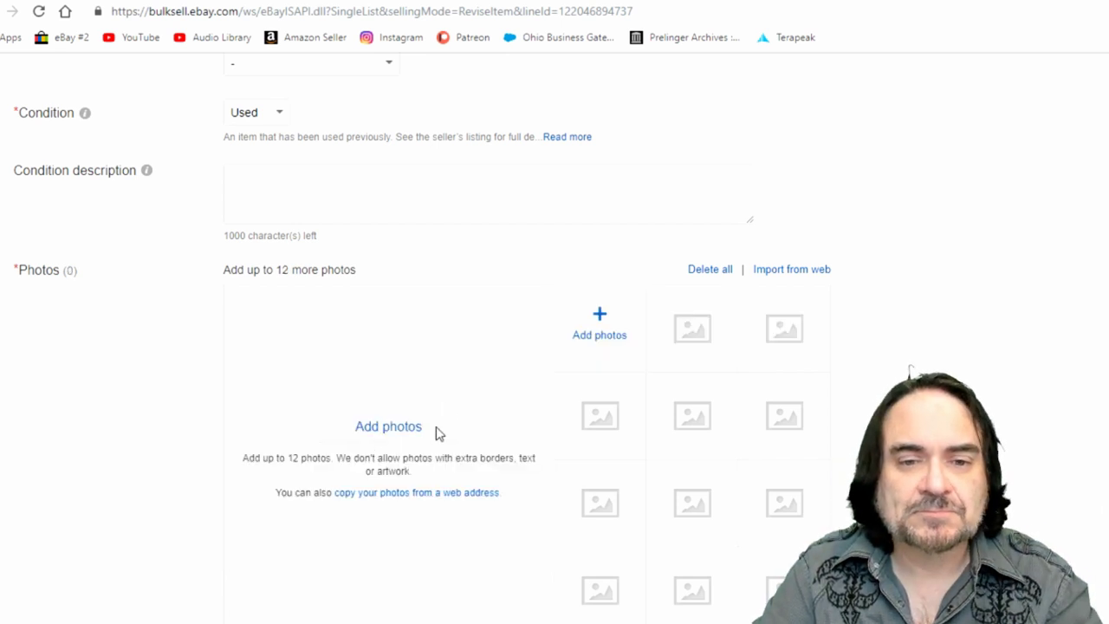
Upload the red Grand Canyon front scan and back scan img20190410_10463548 from DCIM
{"action": "left_click", "coordinate": [600, 317]}
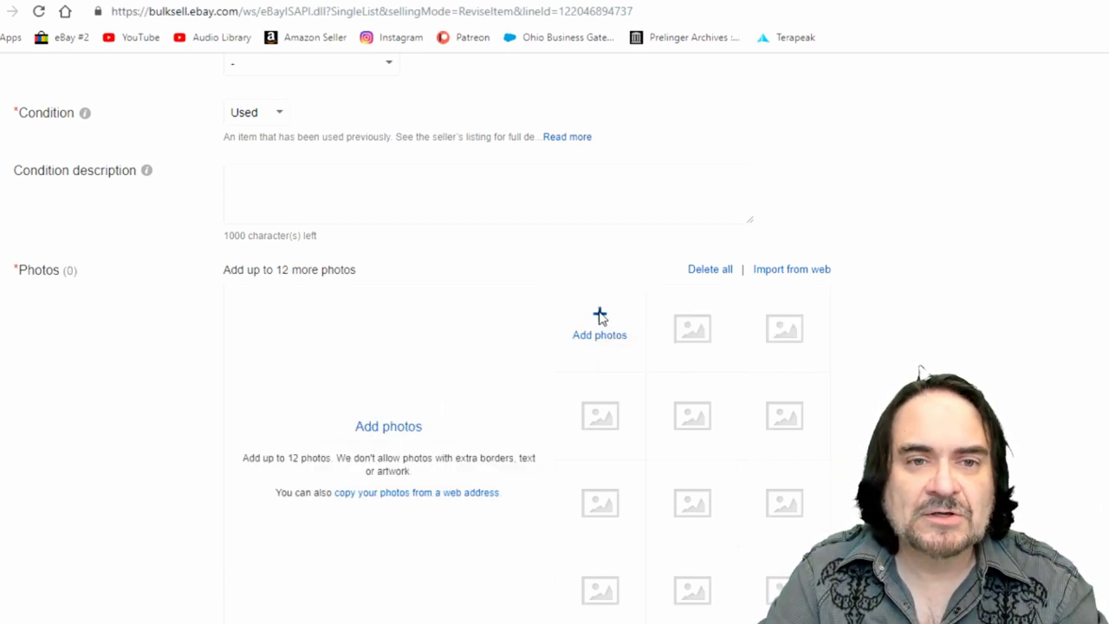
{"action": "double_click", "coordinate": [602, 96]}
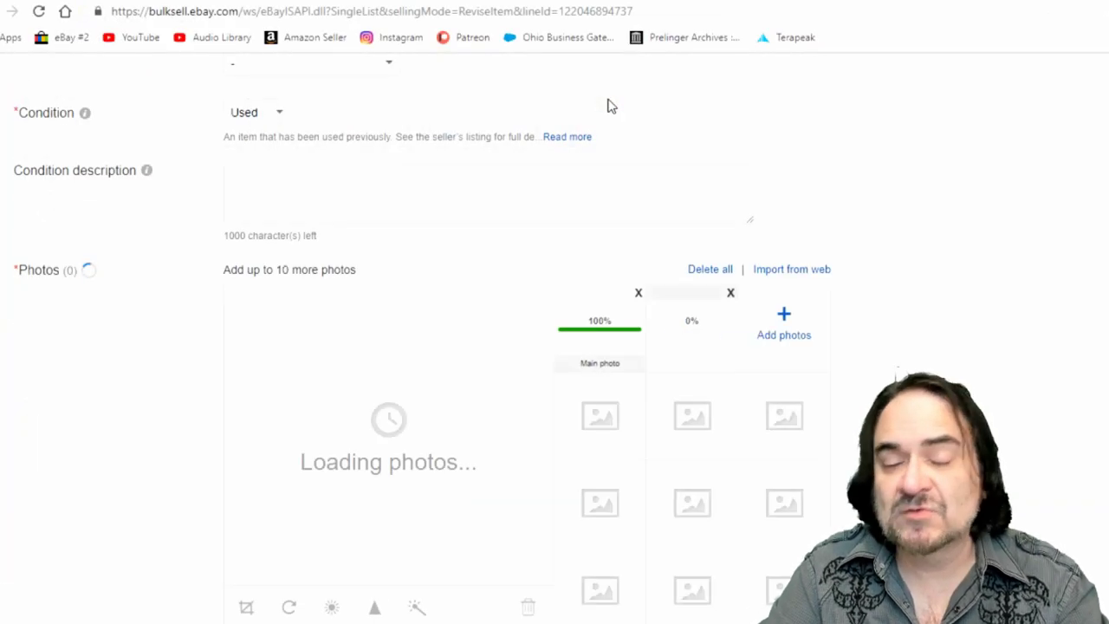
{"action": "left_click", "coordinate": [785, 319]}
{"action": "left_click", "coordinate": [676, 93]}
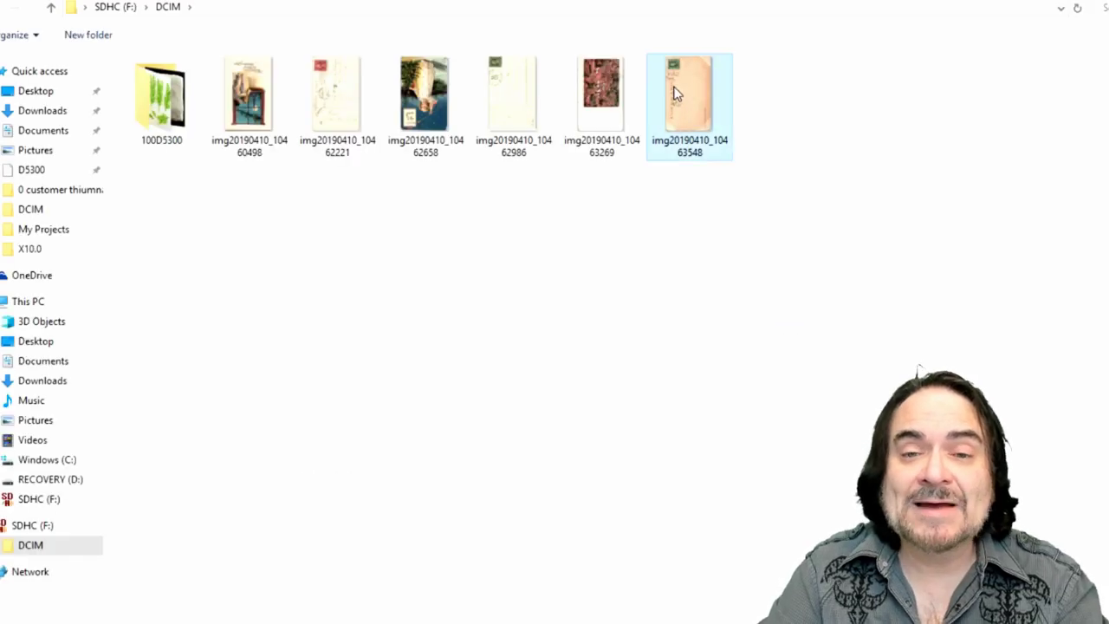
{"action": "double_click", "coordinate": [676, 93]}
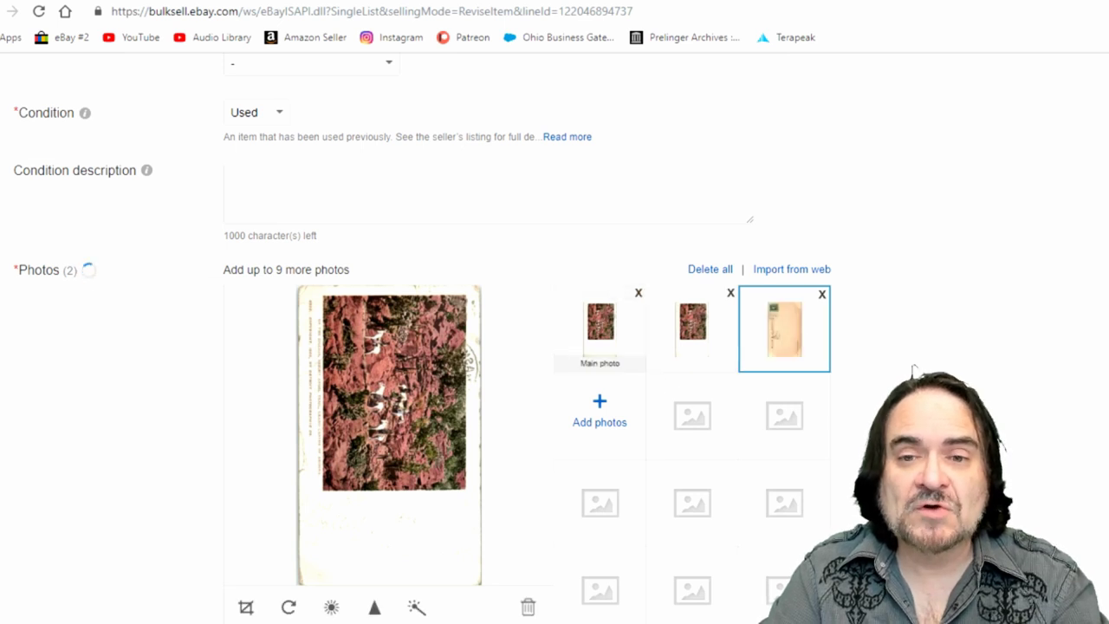
Rotate the first red canyon photo into upright landscape orientation
{"action": "scroll", "coordinate": [915, 371], "scroll_direction": "down", "scroll_amount": 2}
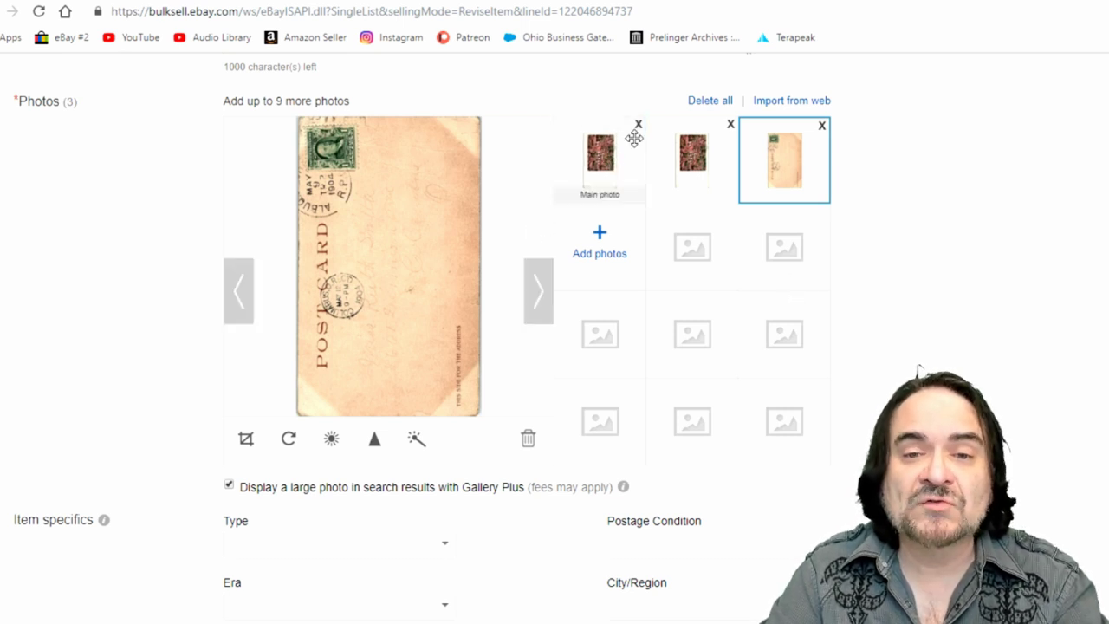
{"action": "left_click", "coordinate": [602, 156]}
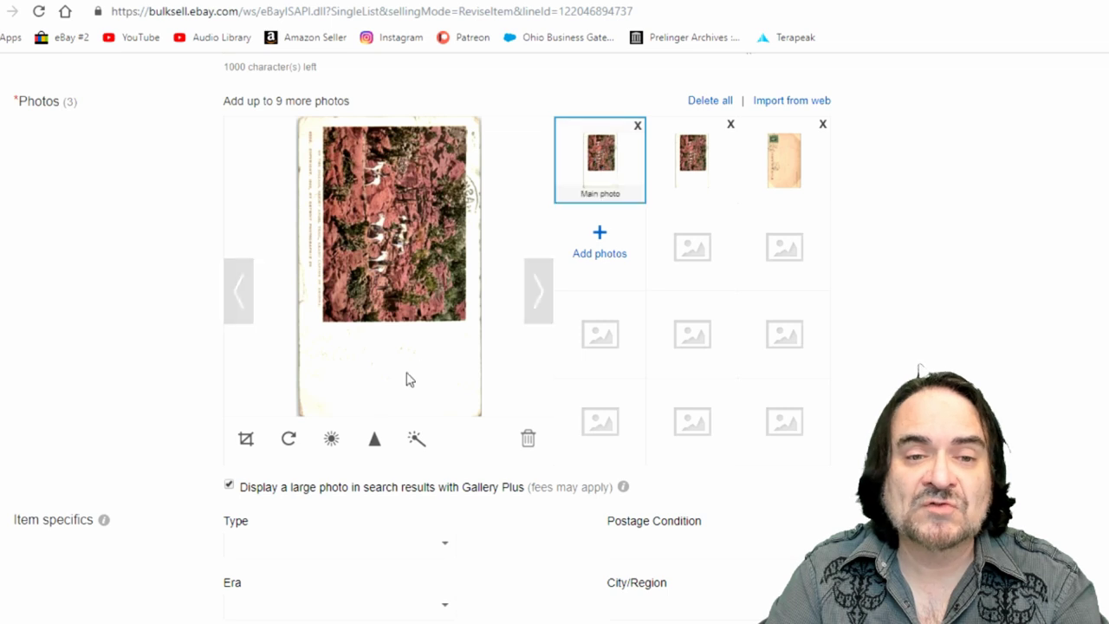
{"action": "left_click", "coordinate": [291, 439]}
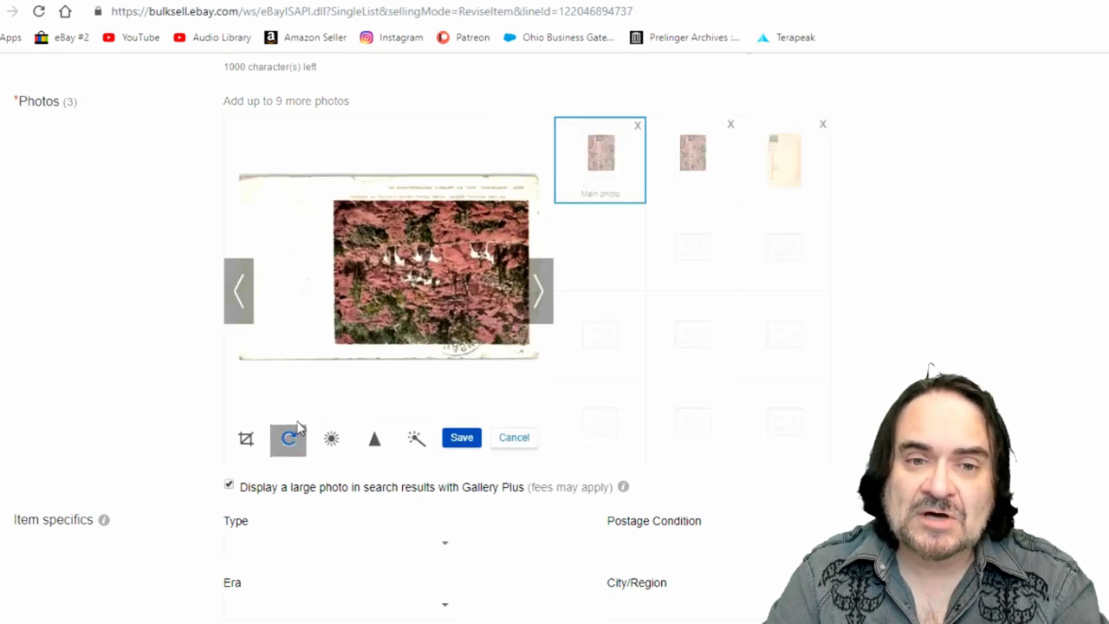
{"action": "left_click", "coordinate": [289, 448]}
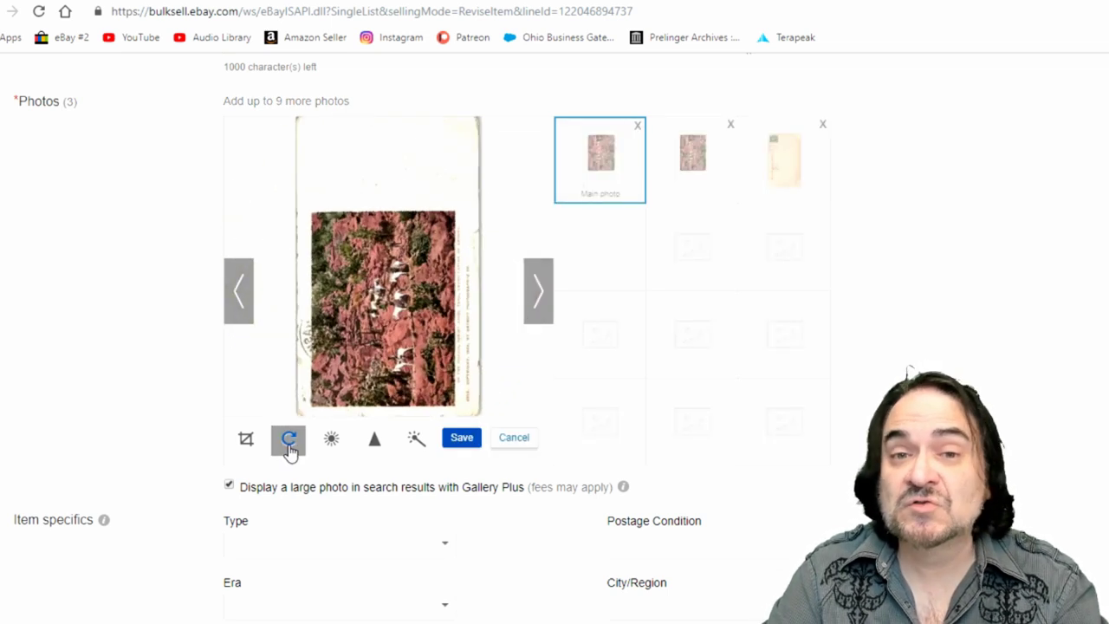
{"action": "left_click", "coordinate": [290, 449]}
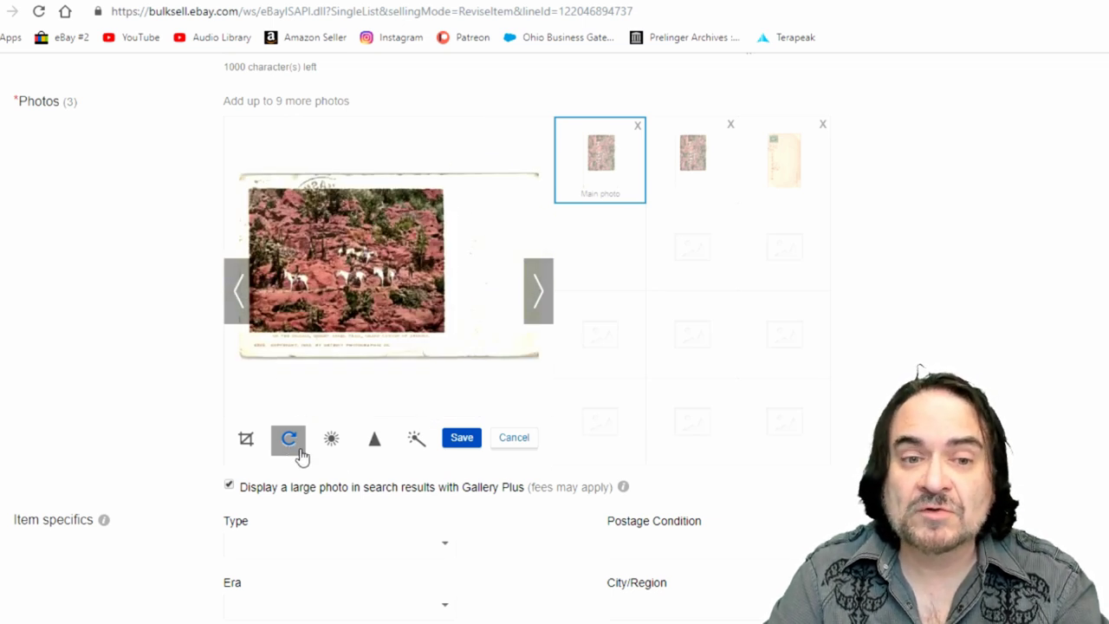
Crop the main photo to a close-up of the goats on the red rocks
{"action": "left_click", "coordinate": [246, 442]}
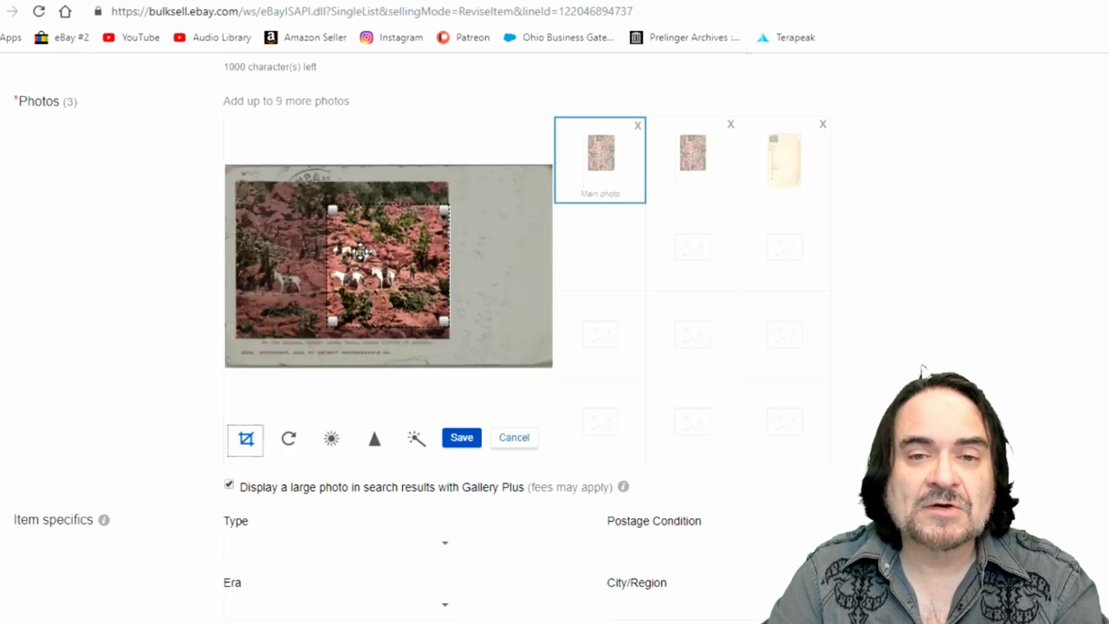
{"action": "left_click_drag", "start_coordinate": [349, 244], "coordinate": [278, 231]}
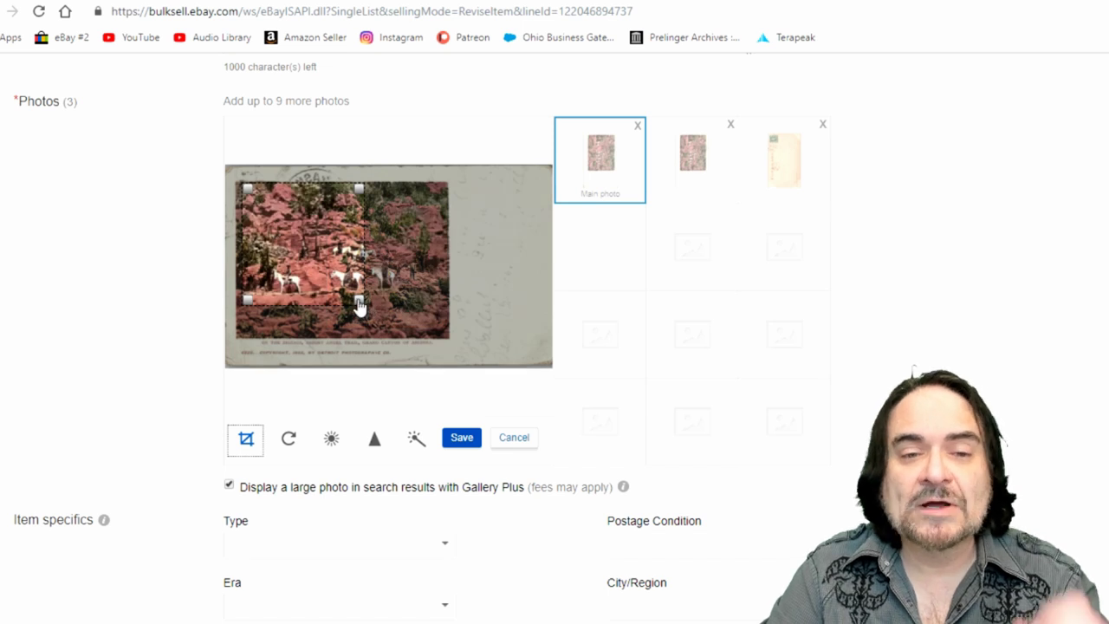
{"action": "left_click_drag", "start_coordinate": [359, 309], "coordinate": [440, 341]}
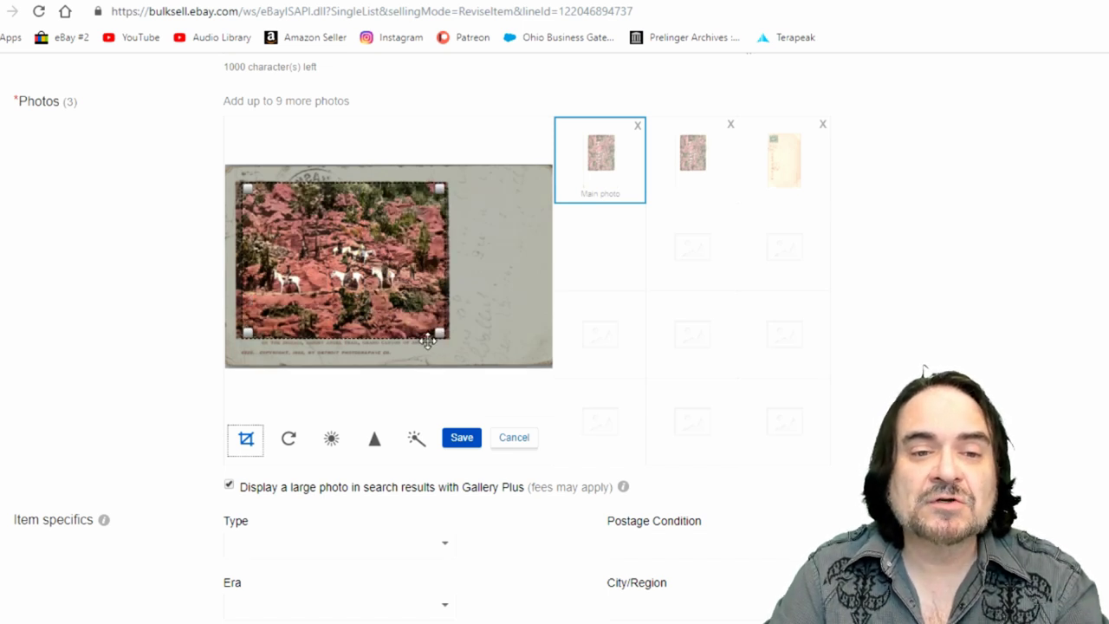
Set the main photo's brightness to -17 and contrast to 4, then save
{"action": "left_click", "coordinate": [332, 442]}
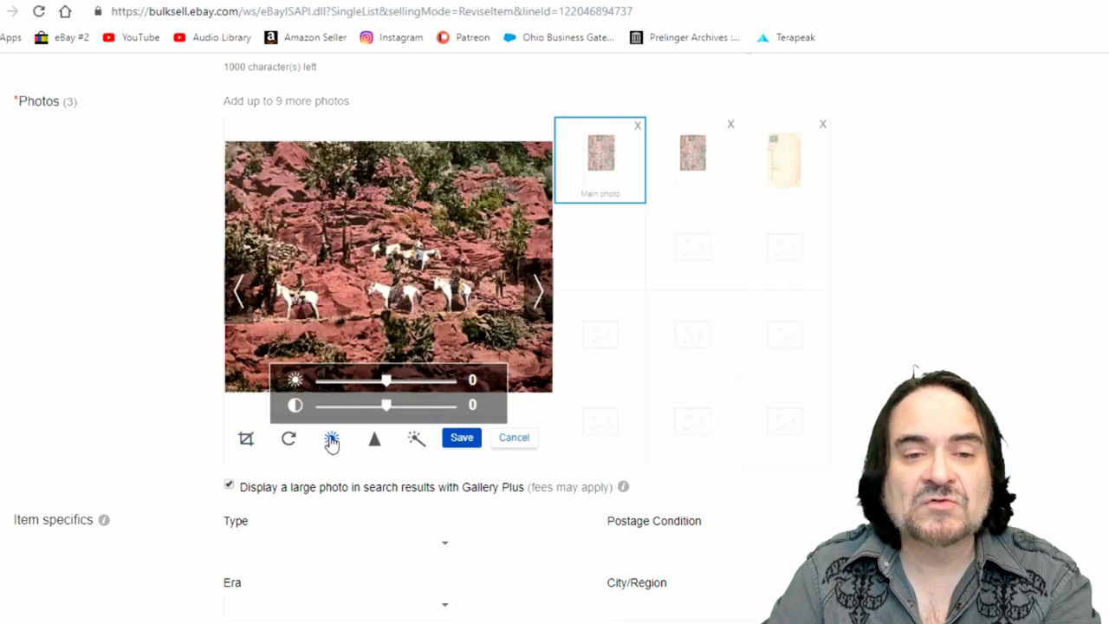
{"action": "mouse_move", "coordinate": [385, 408]}
{"action": "left_mouse_down"}
{"action": "mouse_move", "coordinate": [409, 407]}
{"action": "mouse_move", "coordinate": [366, 389]}
{"action": "mouse_move", "coordinate": [389, 408]}
{"action": "left_mouse_up"}
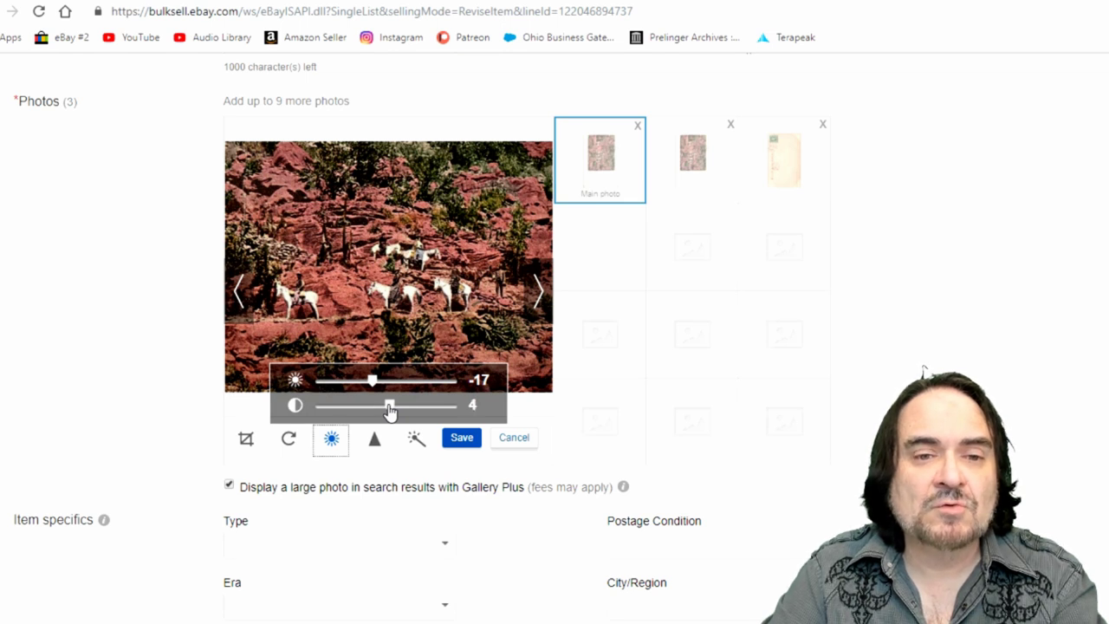
{"action": "left_click", "coordinate": [459, 440]}
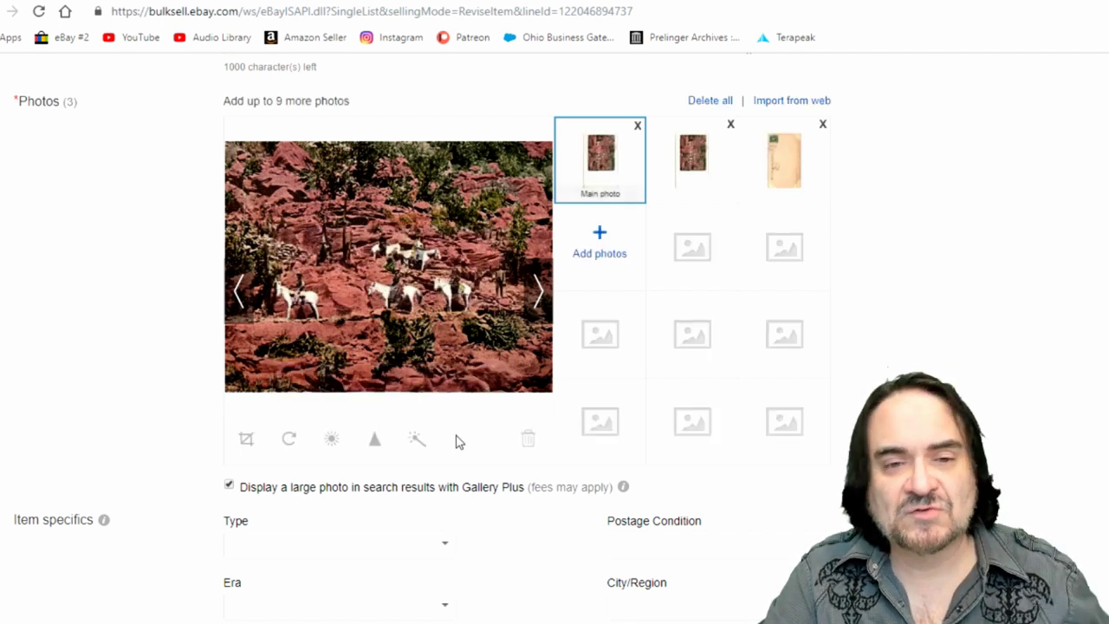
Rotate the second Grand Canyon photo to landscape, set contrast 17 and brightness -11, and save
{"action": "left_click", "coordinate": [687, 163]}
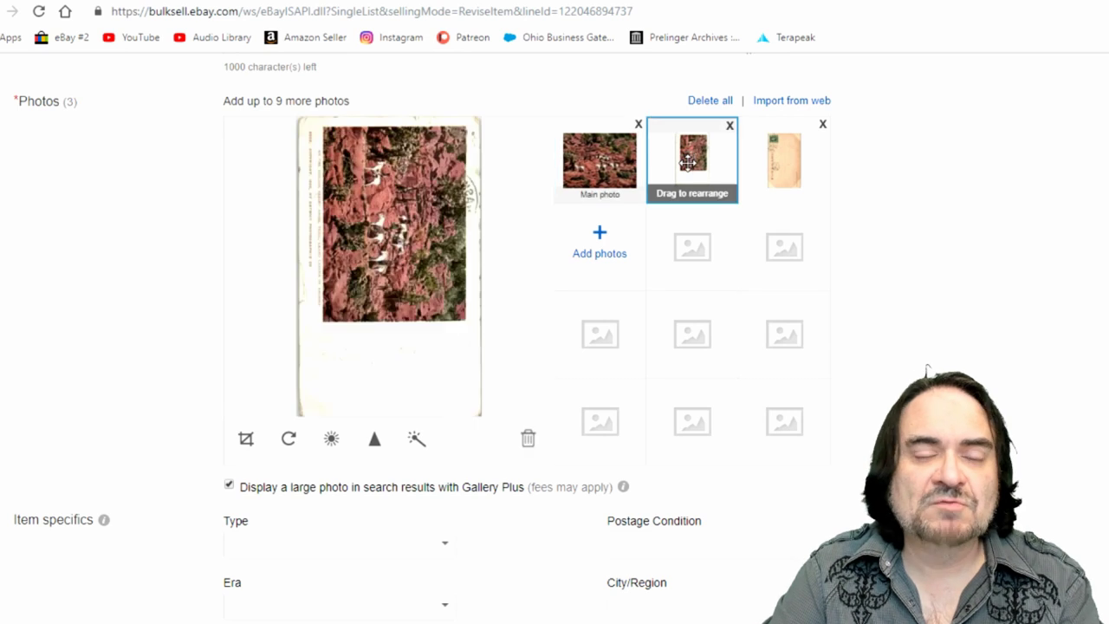
{"action": "triple_click", "coordinate": [291, 442]}
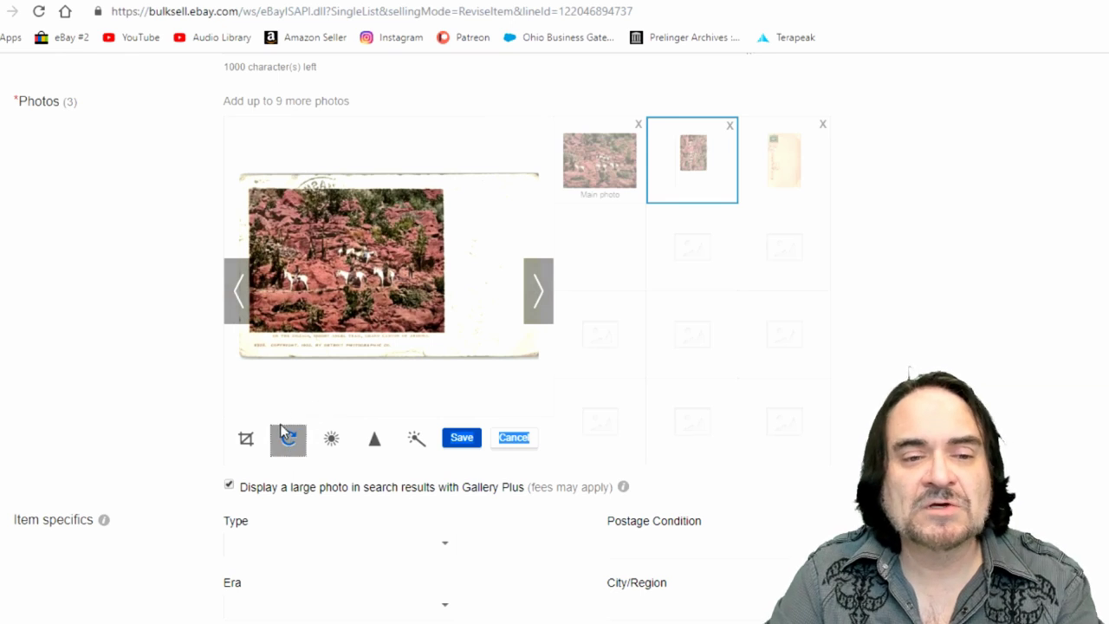
{"action": "left_click", "coordinate": [333, 442]}
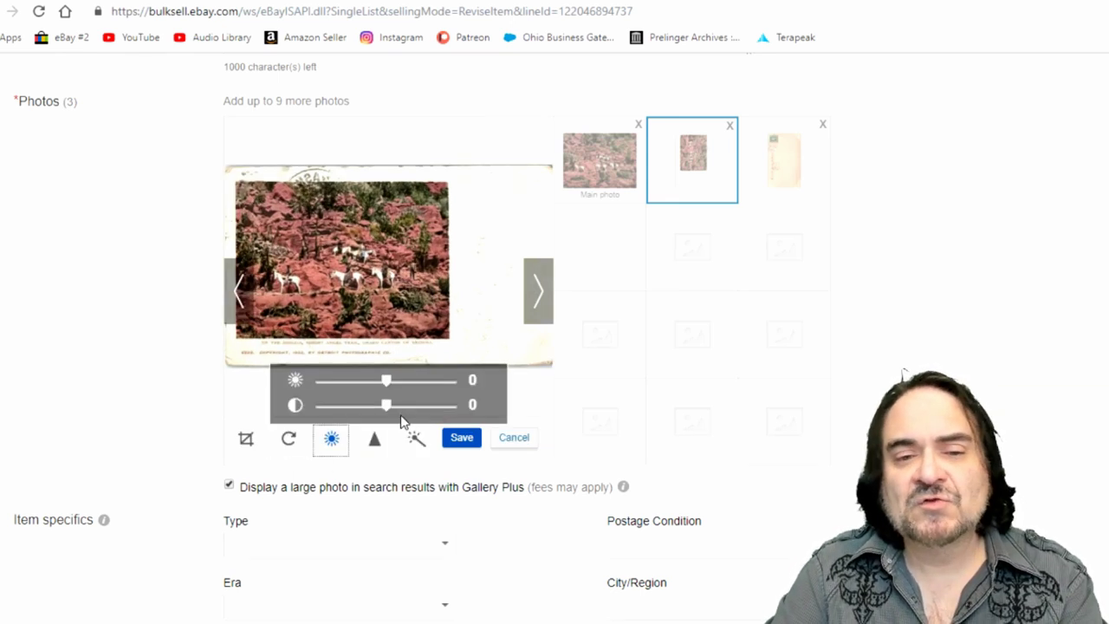
{"action": "left_click_drag", "start_coordinate": [387, 414], "coordinate": [400, 414]}
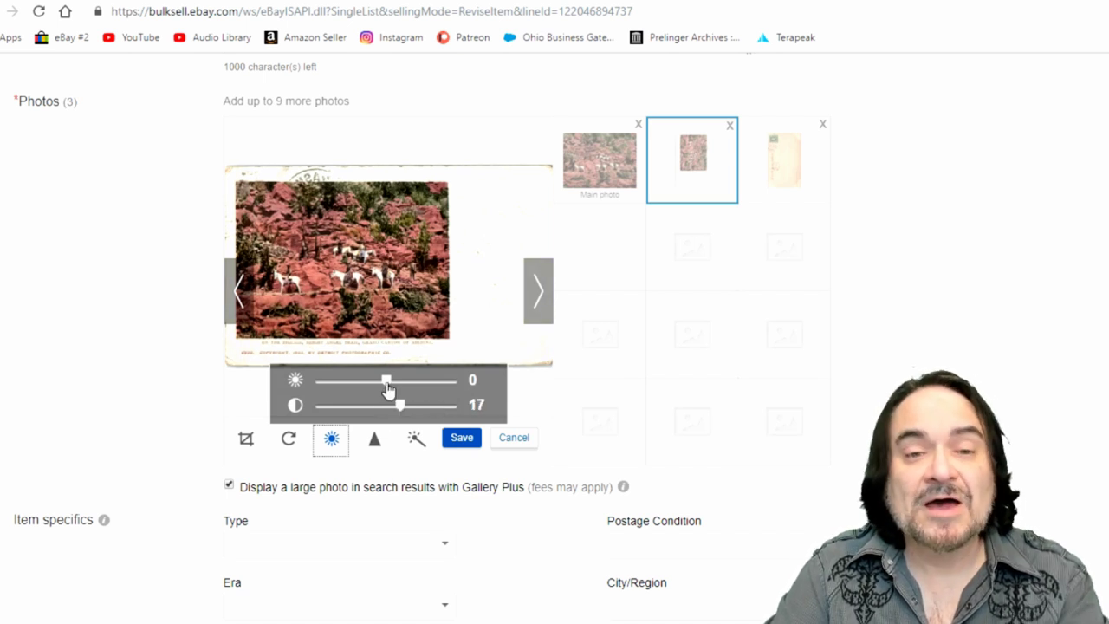
{"action": "left_click_drag", "start_coordinate": [387, 389], "coordinate": [378, 392]}
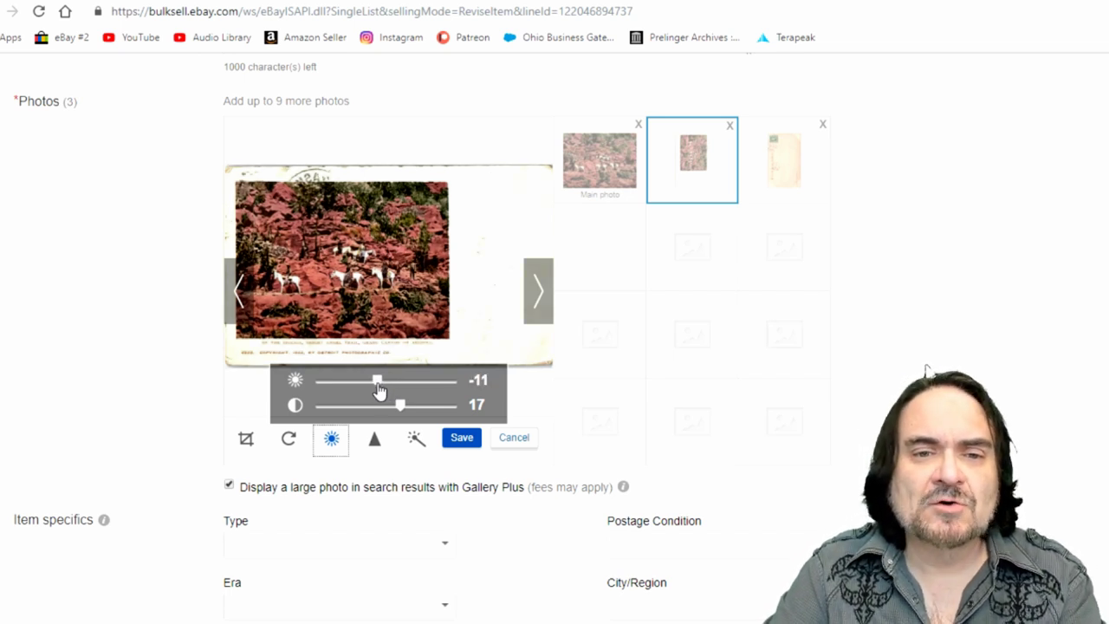
{"action": "left_click", "coordinate": [461, 440]}
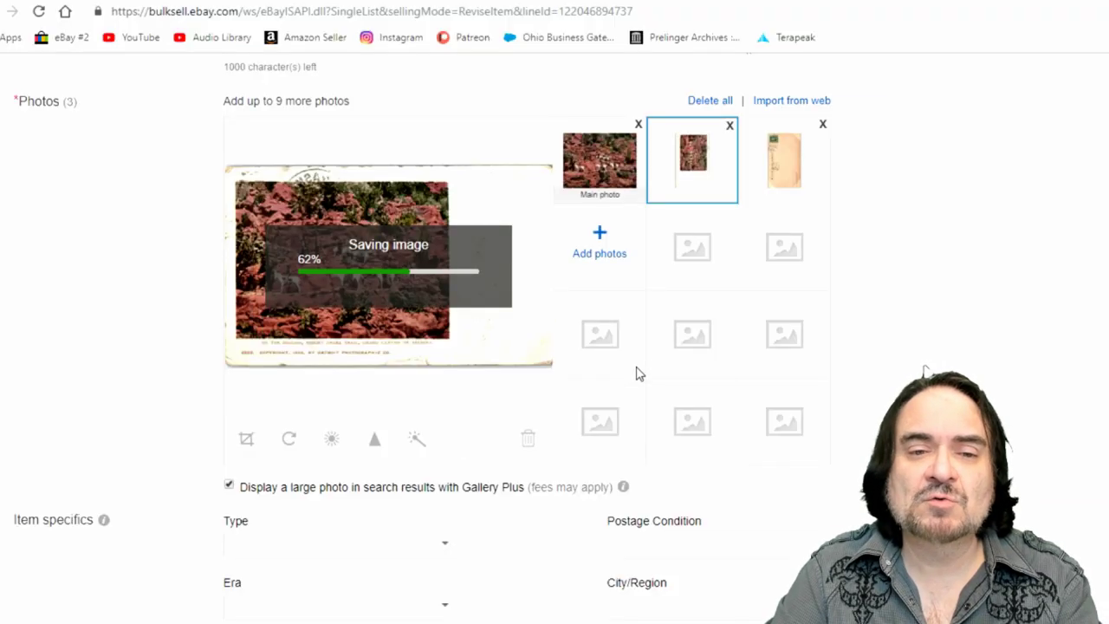
Rotate the postcard-back photo to landscape with brightness -6 and contrast 13, and save it
{"action": "left_click", "coordinate": [795, 173]}
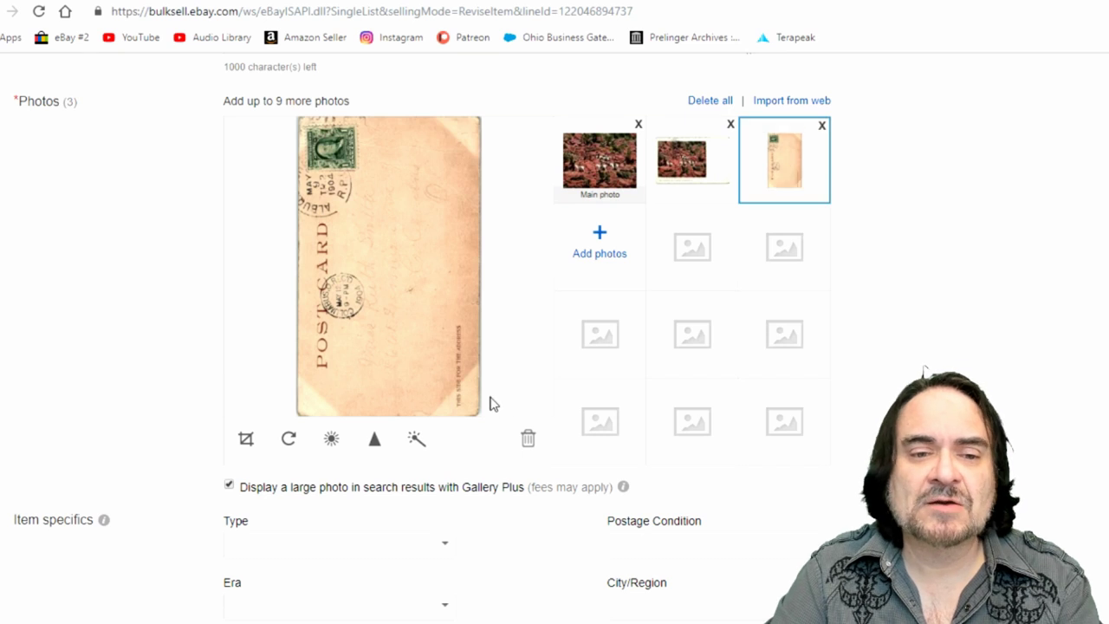
{"action": "left_click", "coordinate": [291, 440]}
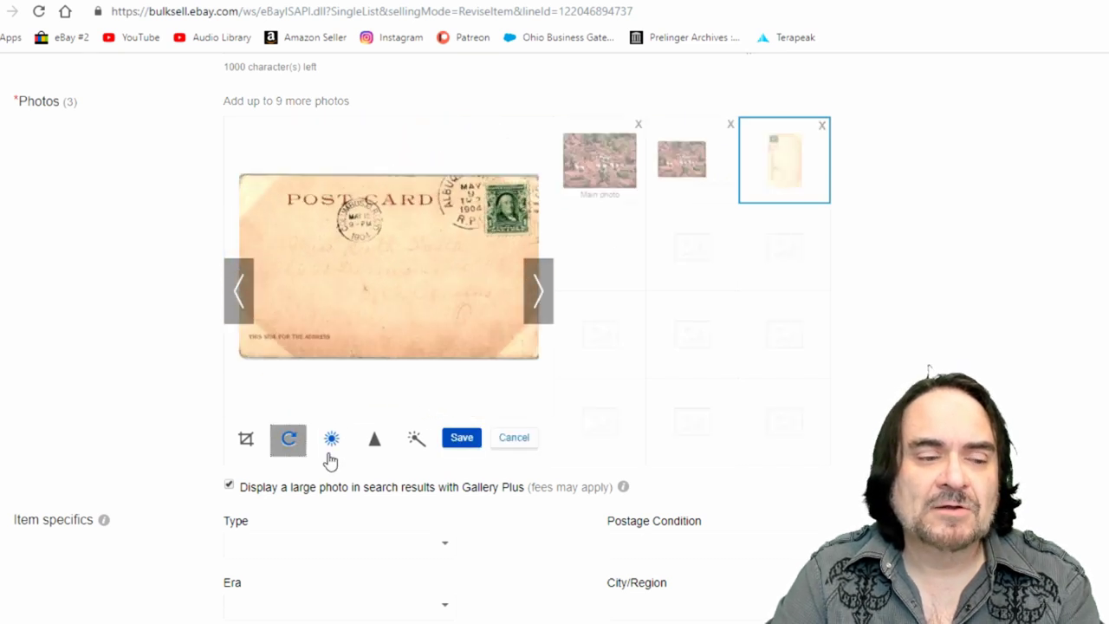
{"action": "left_click", "coordinate": [332, 446]}
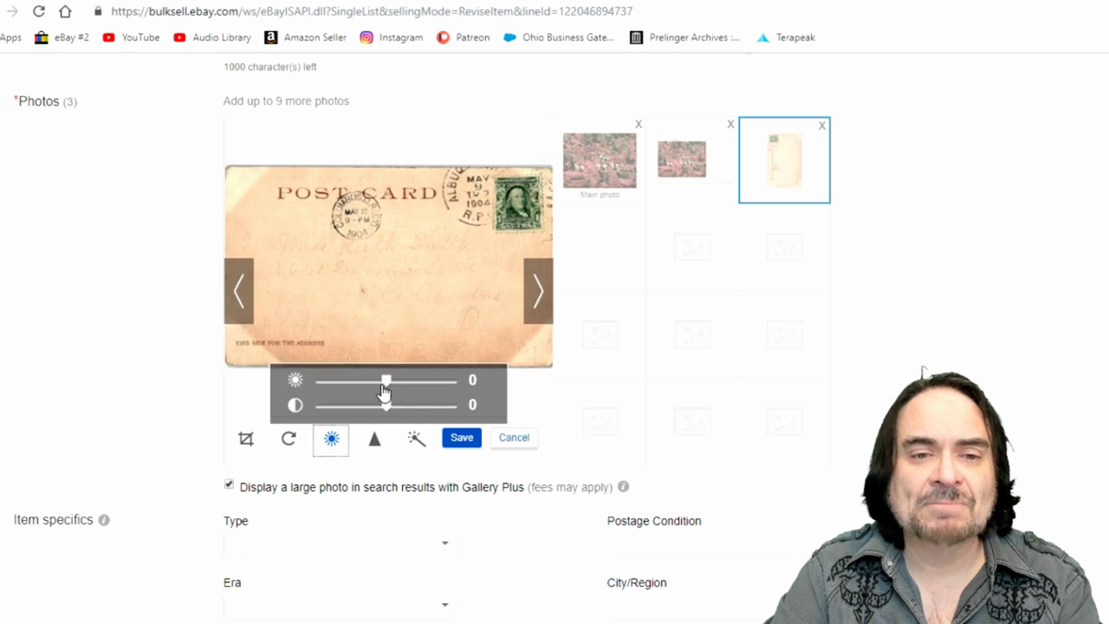
{"action": "left_click_drag", "start_coordinate": [387, 393], "coordinate": [401, 413]}
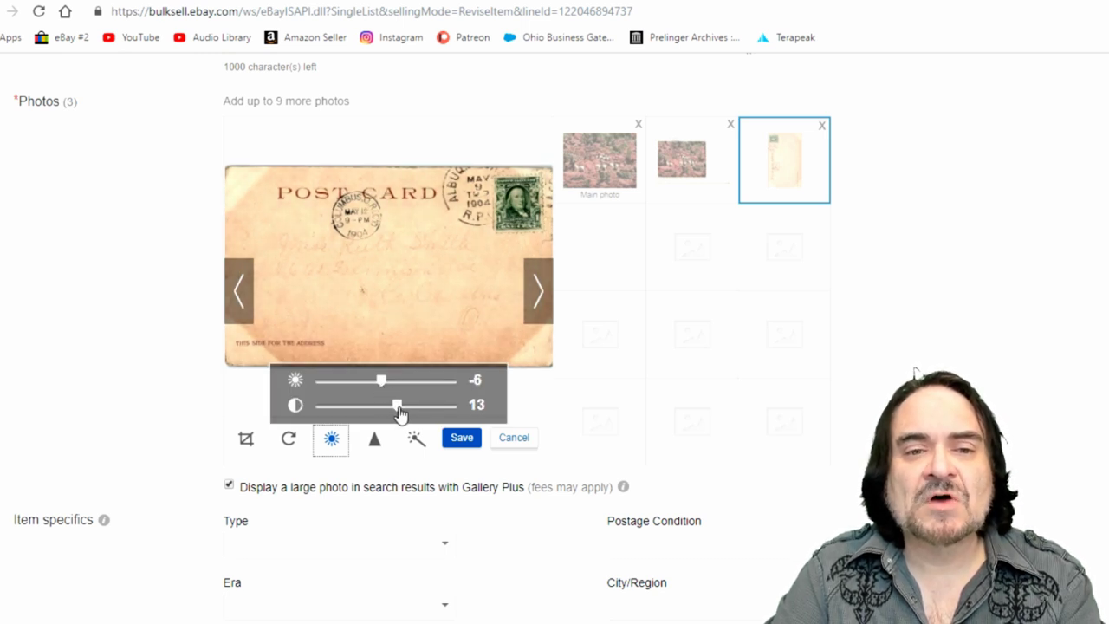
{"action": "left_click", "coordinate": [461, 438]}
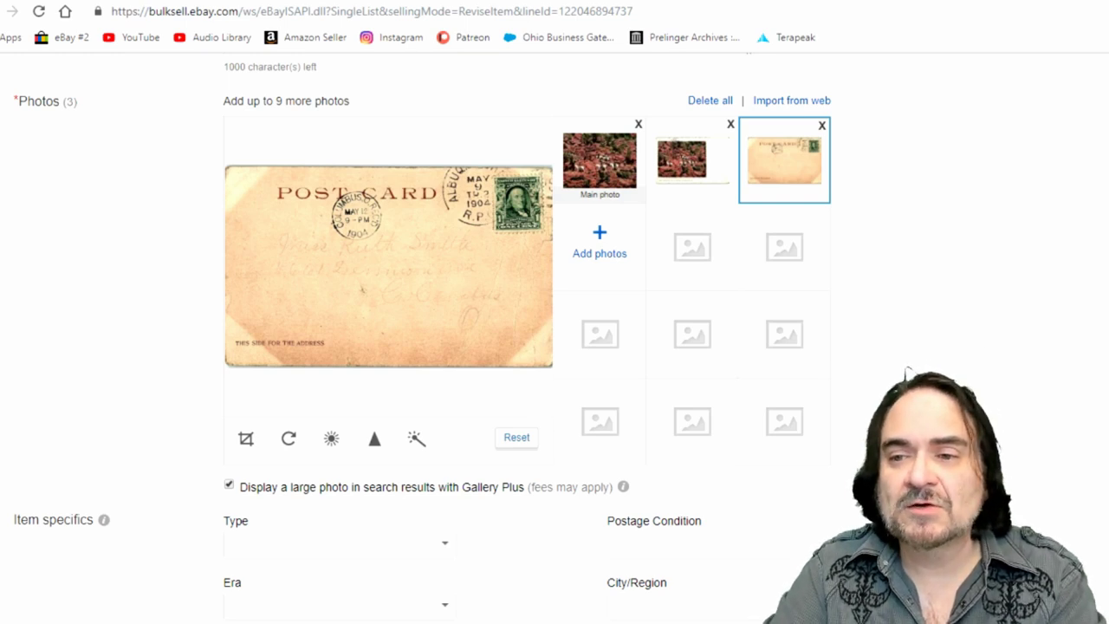
Scroll down the revise form to the Revise item button to publish the listing
{"action": "scroll", "coordinate": [906, 373], "scroll_direction": "down", "scroll_amount": 4}
{"action": "scroll", "coordinate": [905, 373], "scroll_direction": "up", "scroll_amount": 3}
{"action": "scroll", "coordinate": [918, 371], "scroll_direction": "down", "scroll_amount": 15}
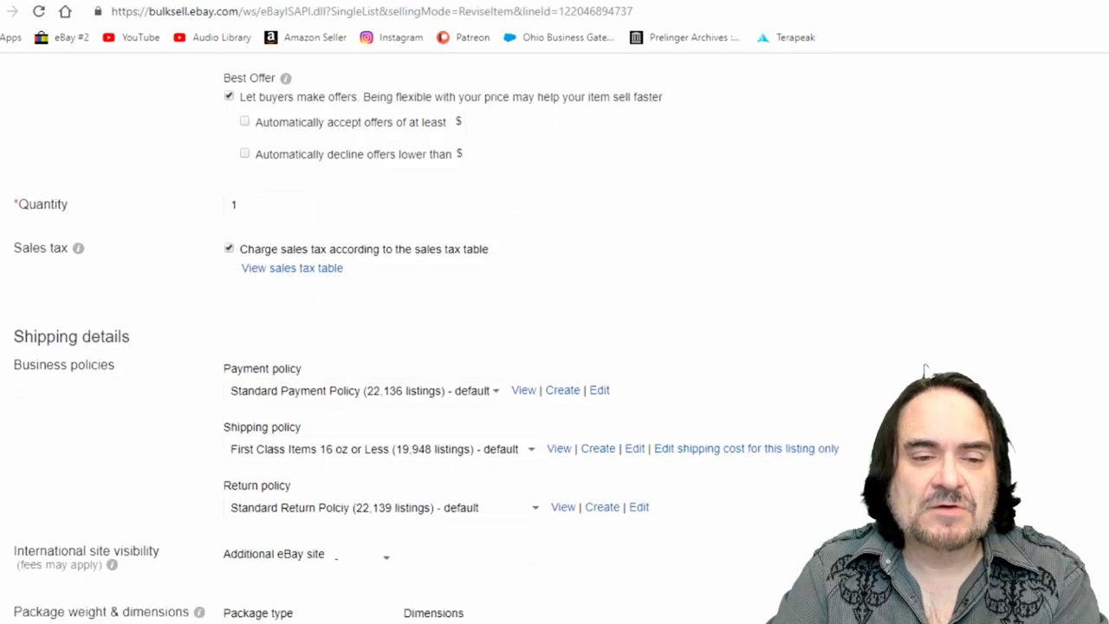
{"action": "scroll", "coordinate": [926, 371], "scroll_direction": "down", "scroll_amount": 10}
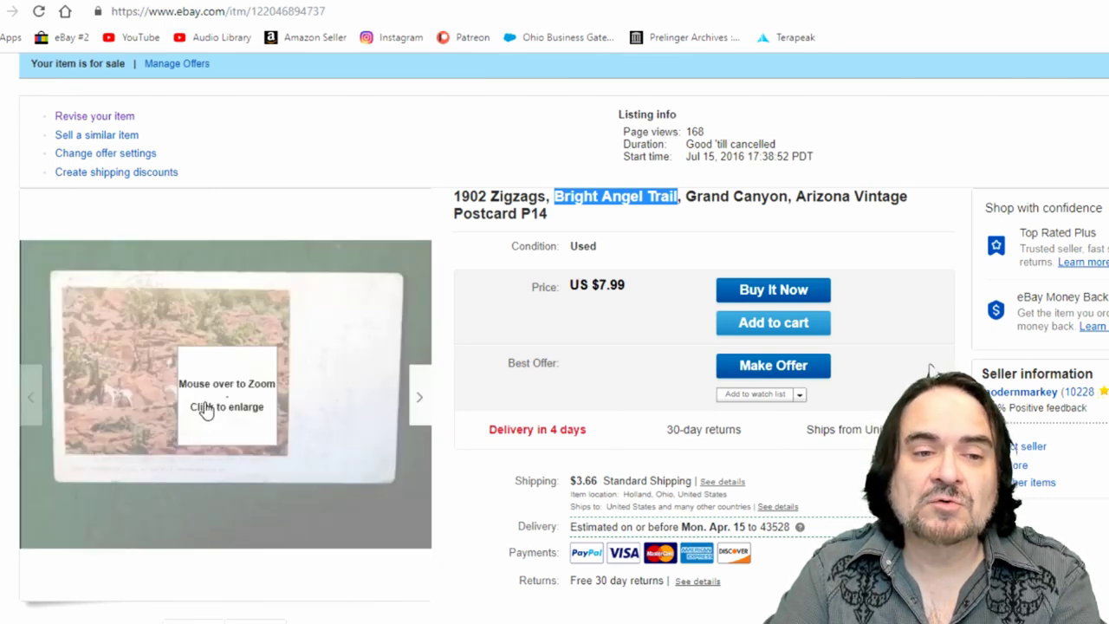
Reload the Bright Angel Trail listing page to confirm its new photos appear
{"action": "mouse_move", "coordinate": [112, 324]}
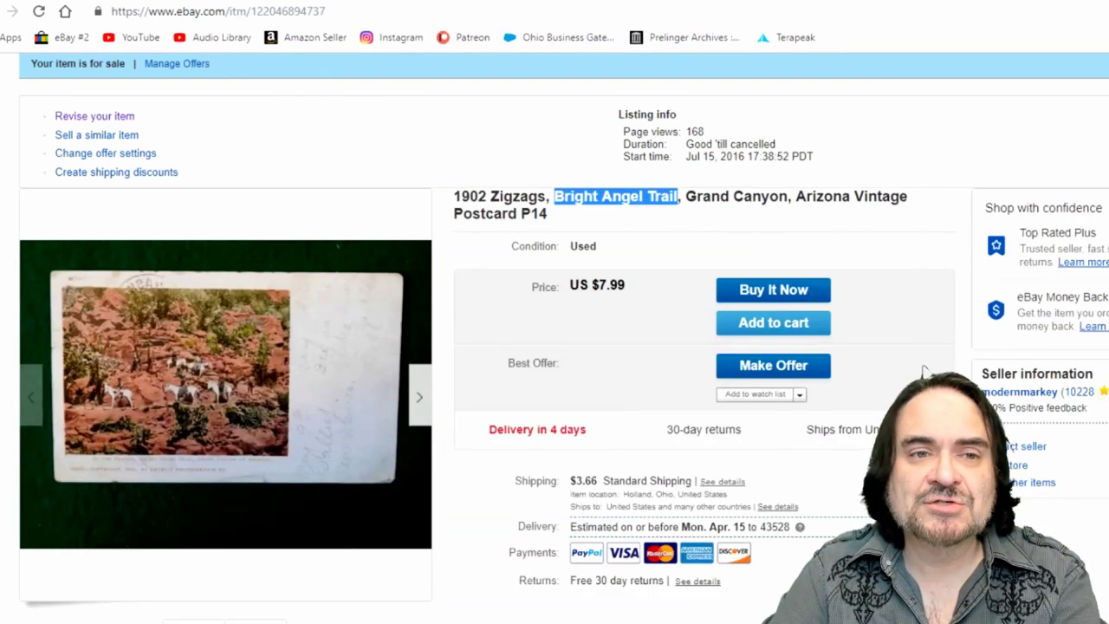
{"action": "key", "text": "F5"}
{"action": "scroll", "coordinate": [921, 373], "scroll_direction": "down", "scroll_amount": 2}
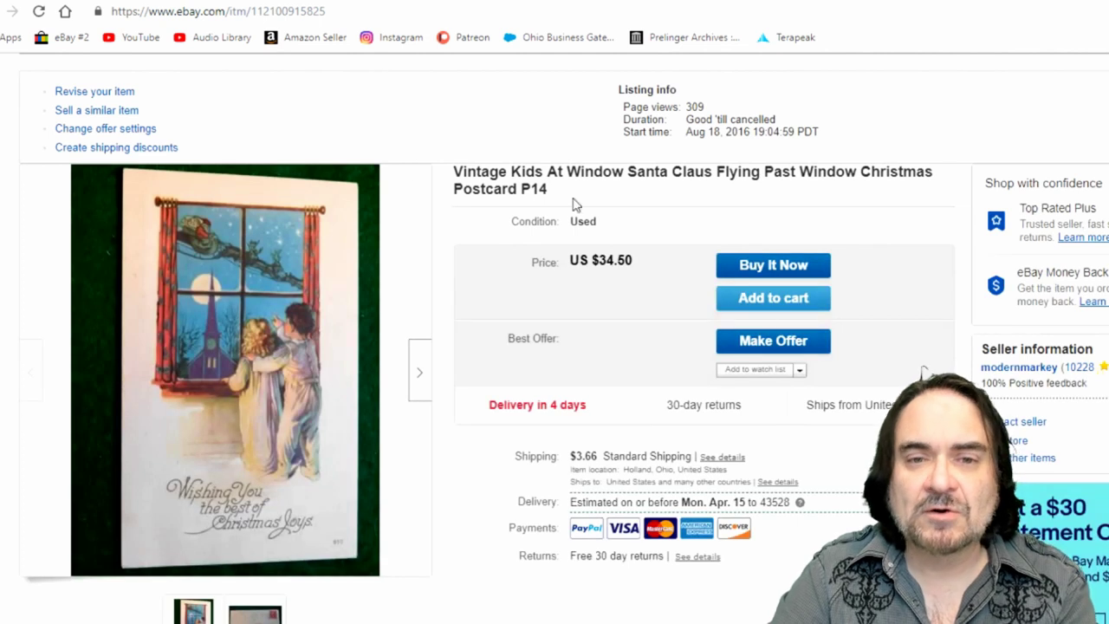
Open the Santa Claus listing's revision form and delete all its existing photos
{"action": "left_click", "coordinate": [94, 93]}
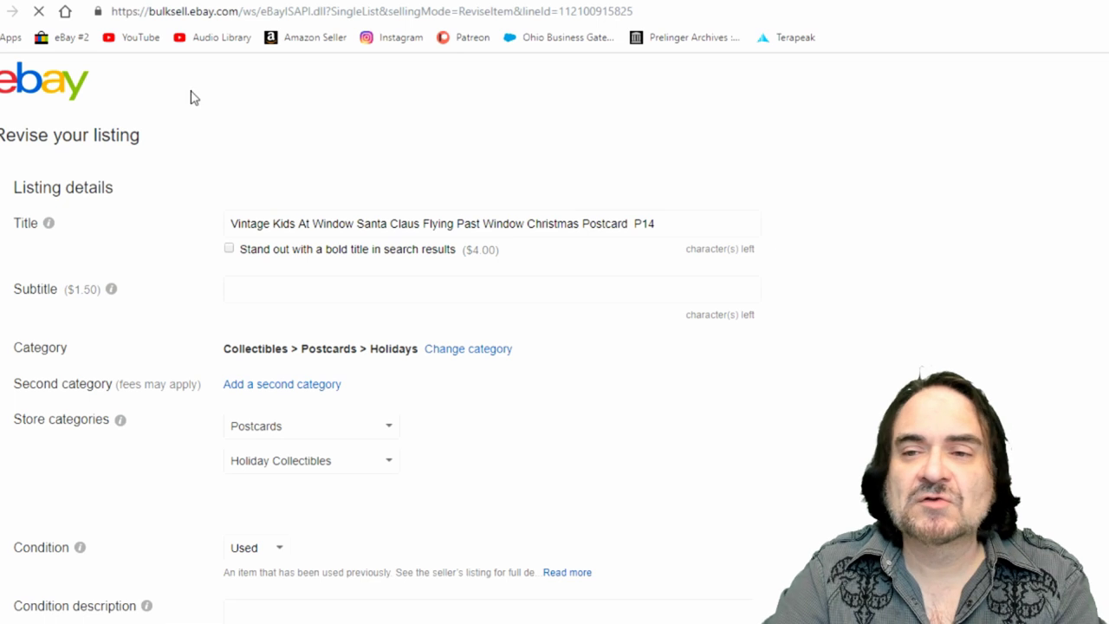
{"action": "scroll", "coordinate": [920, 371], "scroll_direction": "down", "scroll_amount": 5}
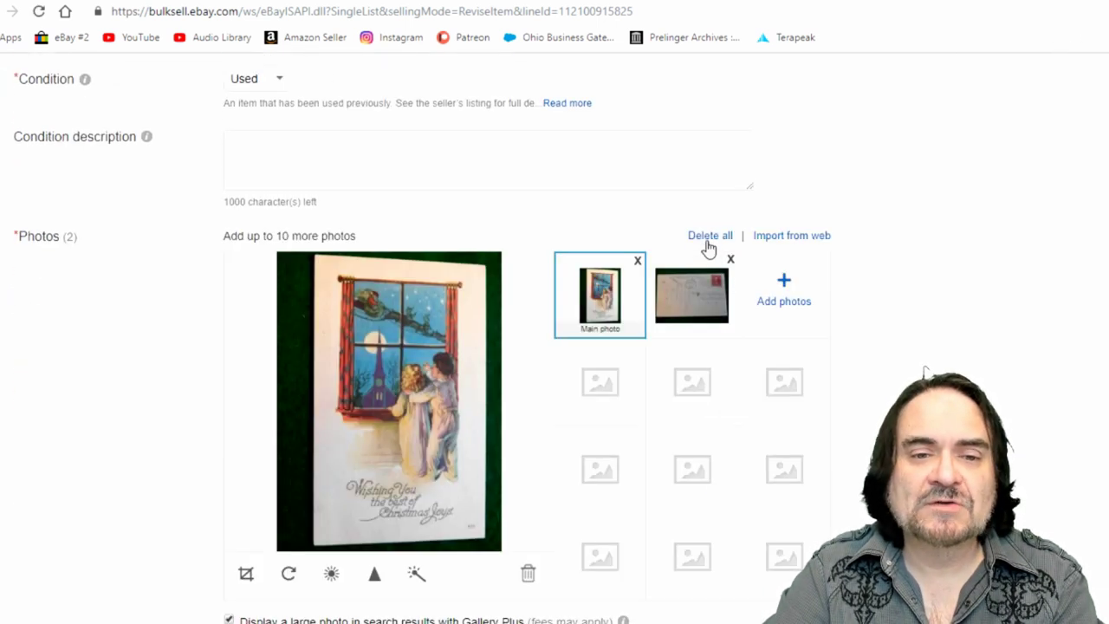
{"action": "left_click", "coordinate": [704, 243]}
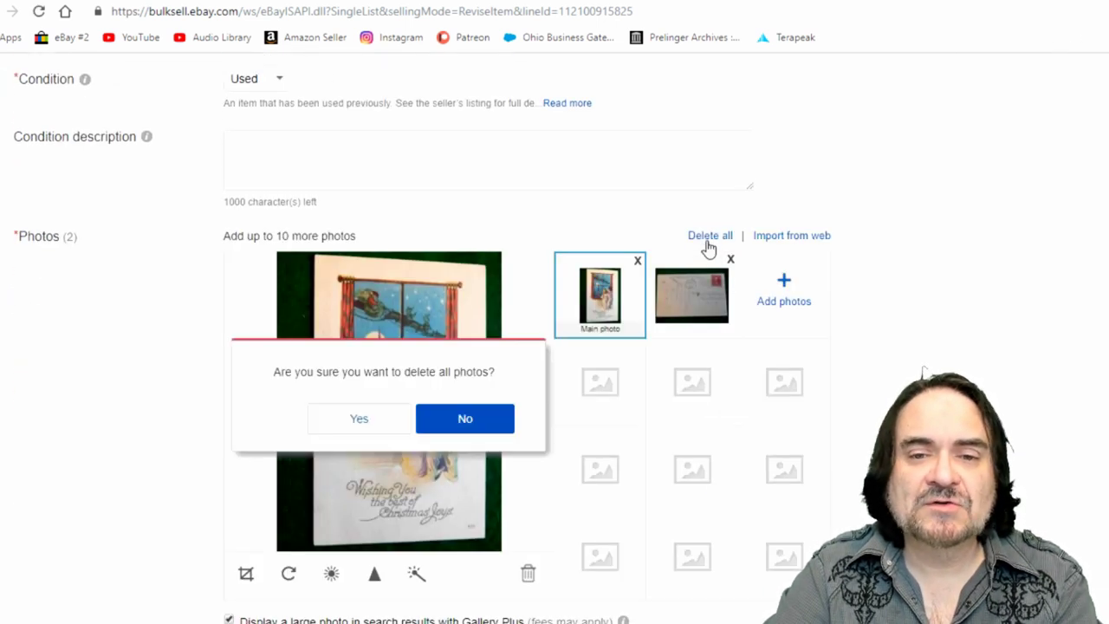
{"action": "left_click", "coordinate": [348, 422]}
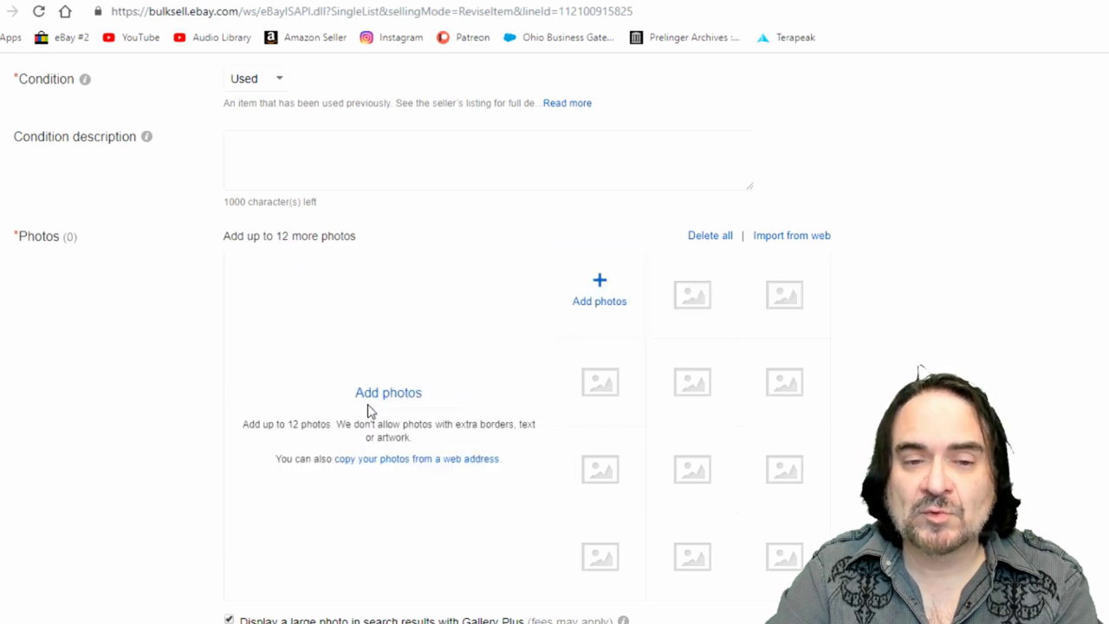
Upload the scanned image img20190410_10460498 from the DCIM folder as new listing photos
{"action": "left_click", "coordinate": [596, 296]}
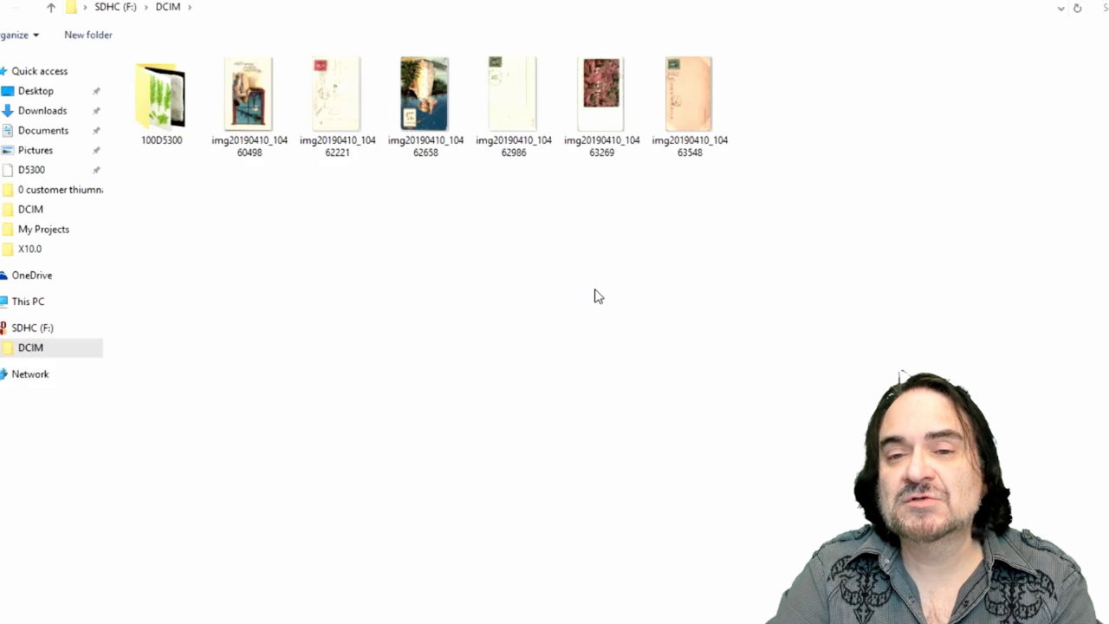
{"action": "double_click", "coordinate": [260, 88]}
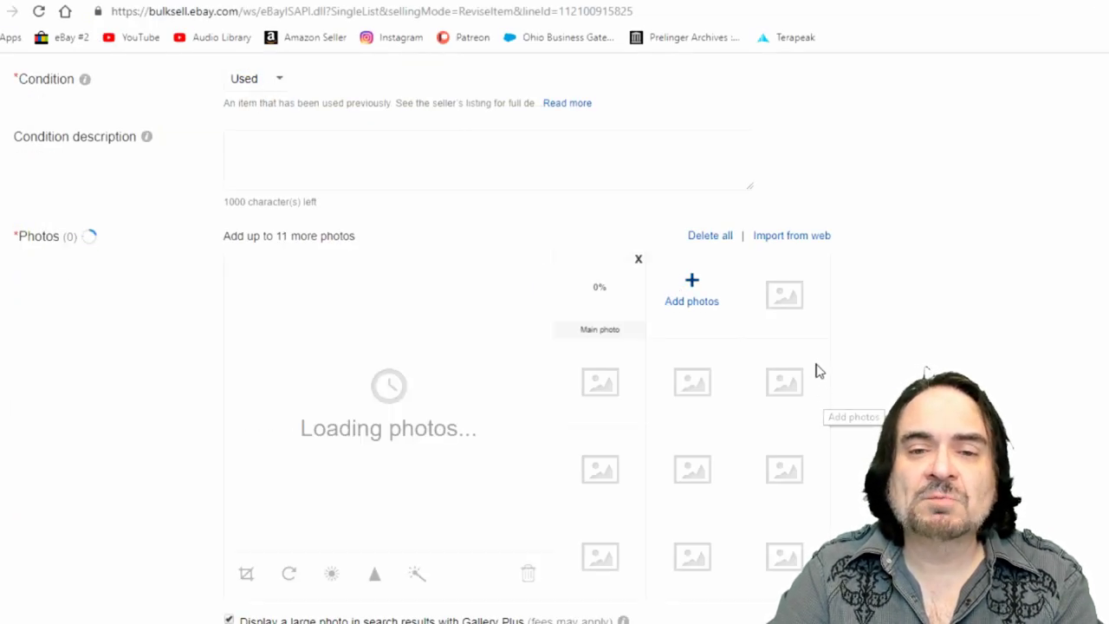
{"action": "left_click", "coordinate": [694, 284]}
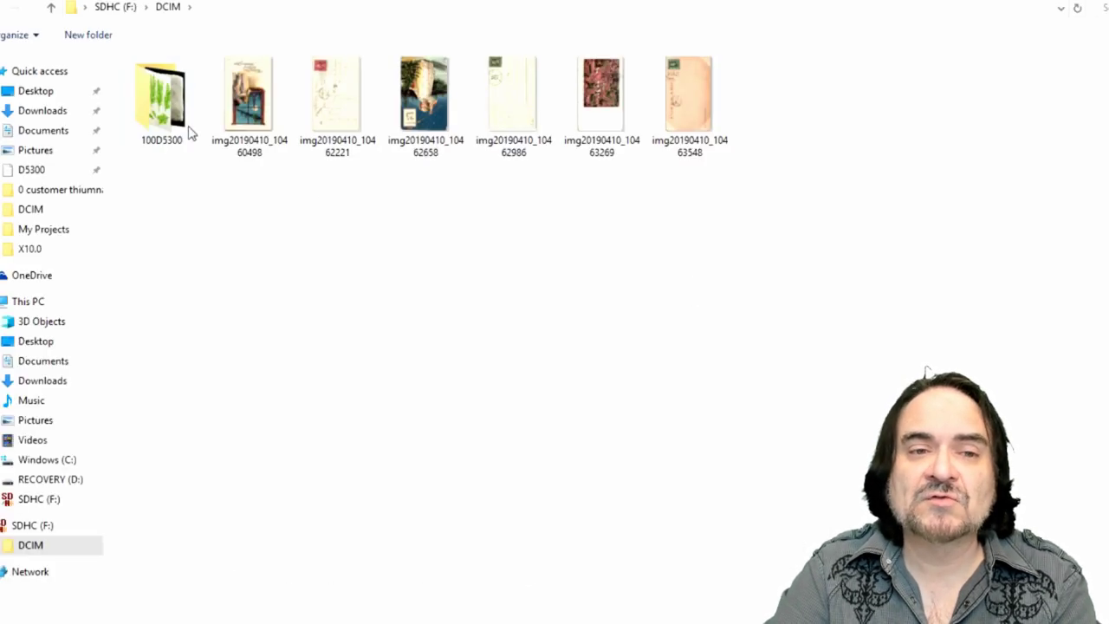
{"action": "double_click", "coordinate": [271, 100]}
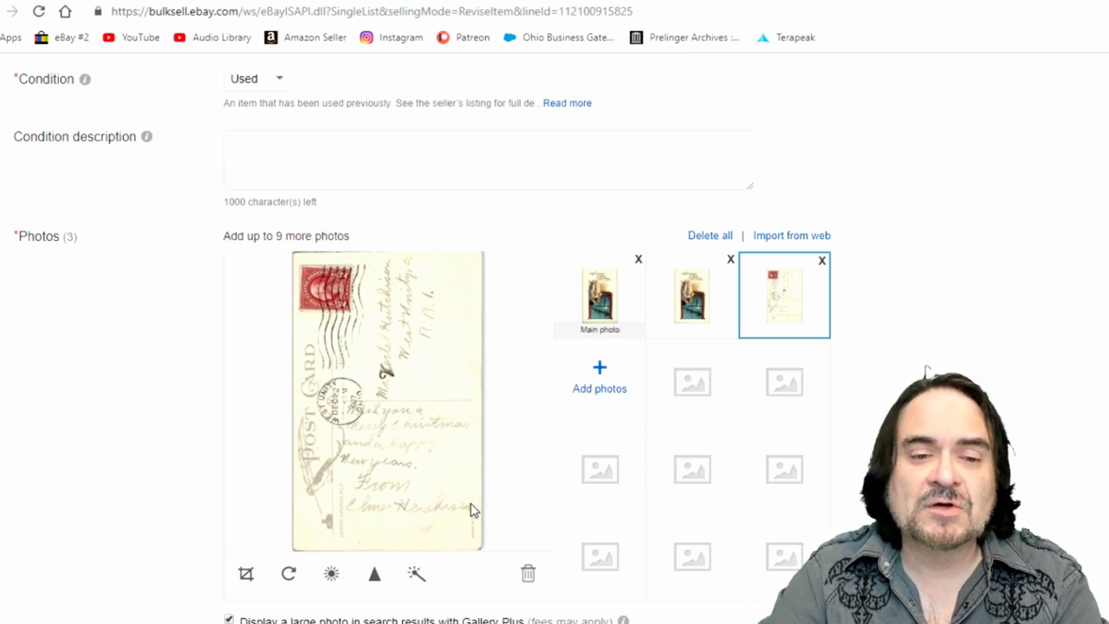
Rotate the postcard back to landscape, make it slightly darker with more contrast, and save
{"action": "left_click", "coordinate": [290, 576]}
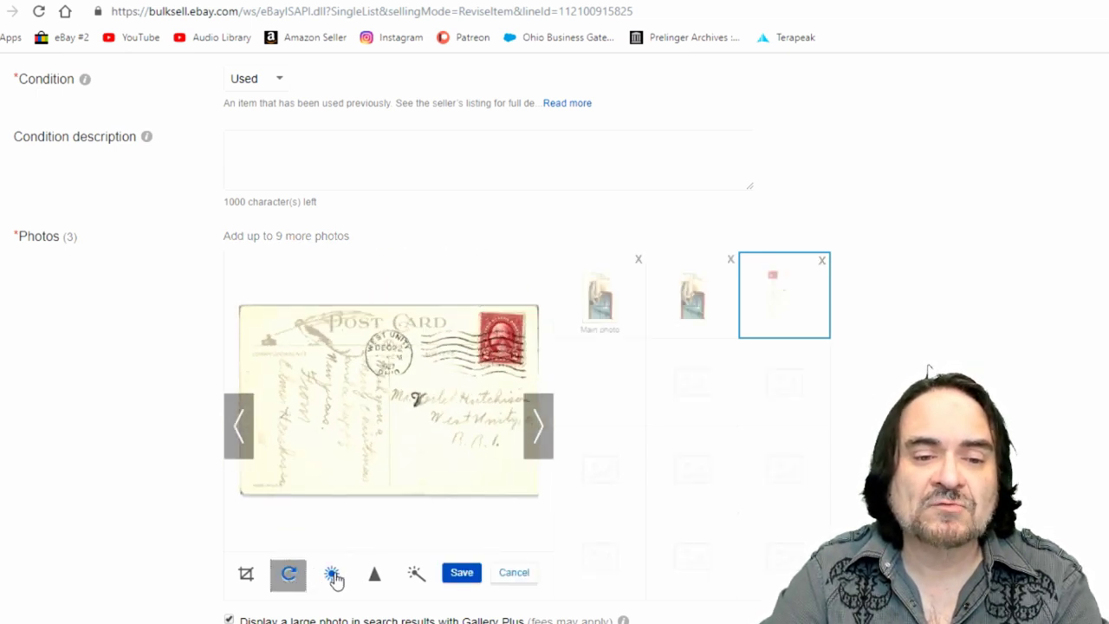
{"action": "left_click", "coordinate": [335, 577]}
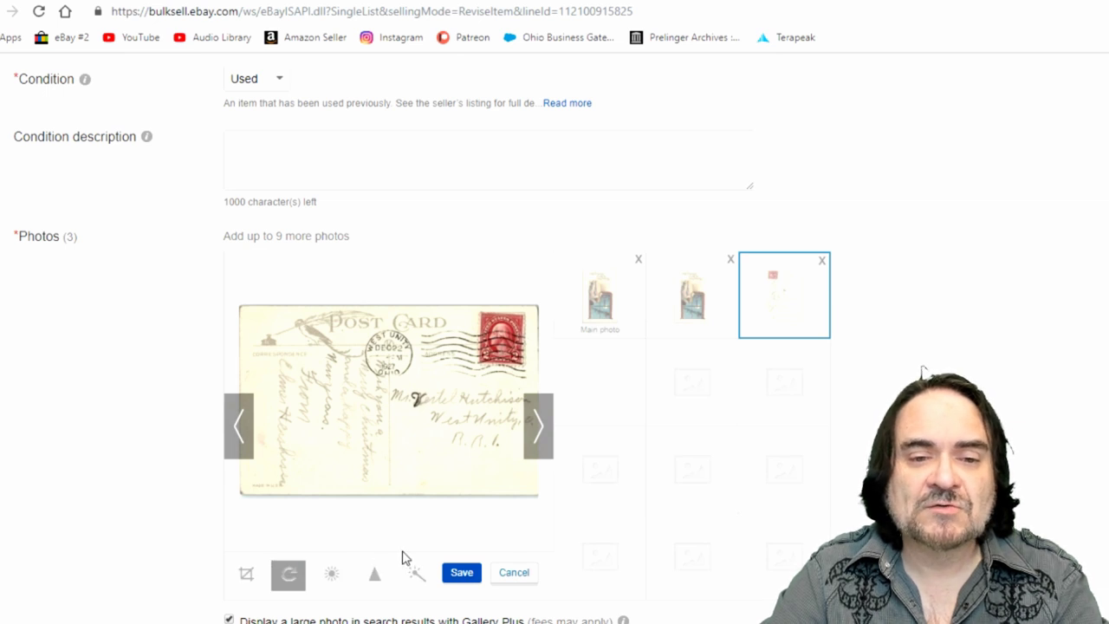
{"action": "left_click_drag", "start_coordinate": [387, 516], "coordinate": [401, 554]}
{"action": "left_click", "coordinate": [462, 572]}
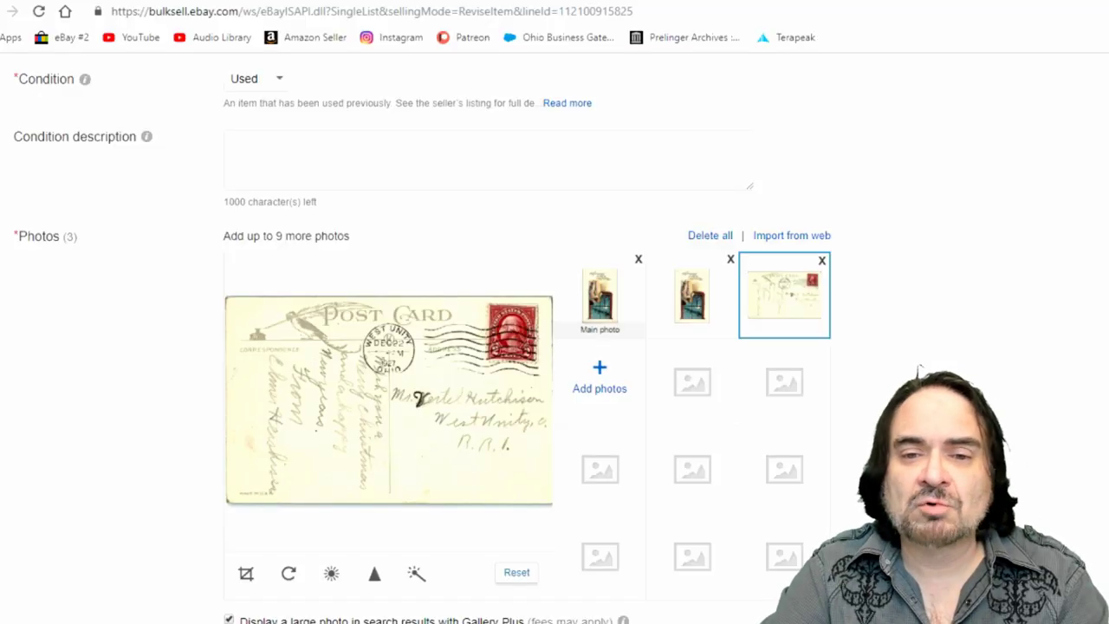
{"action": "left_click", "coordinate": [694, 303]}
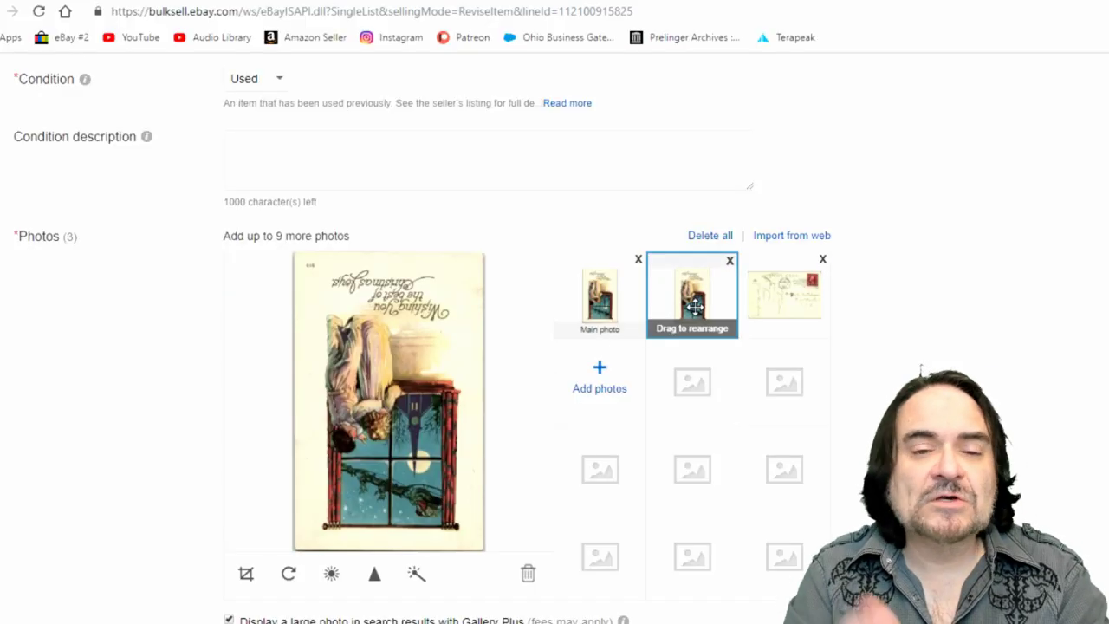
Turn the second Christmas card photo upright, set brightness -10 and contrast 21, and save
{"action": "left_click", "coordinate": [290, 576]}
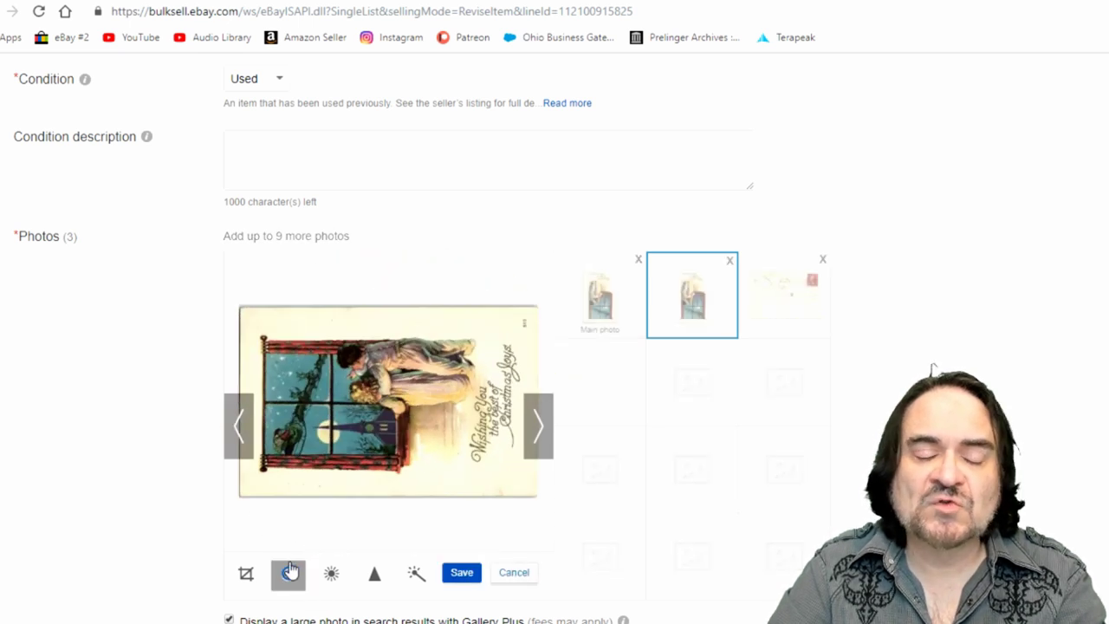
{"action": "left_click", "coordinate": [290, 572]}
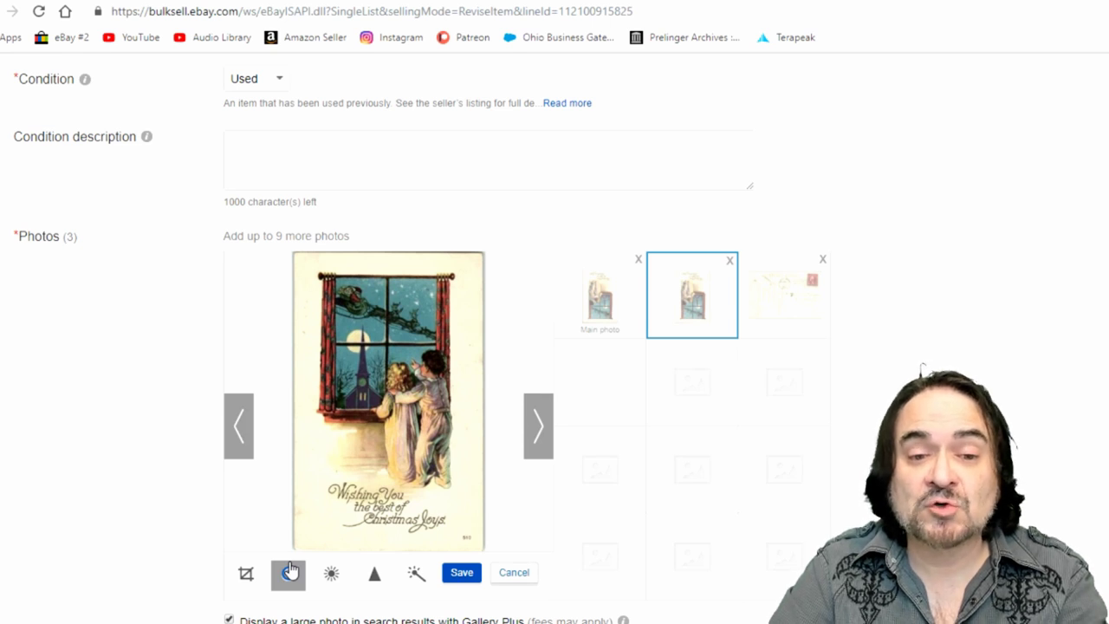
{"action": "left_click", "coordinate": [334, 579]}
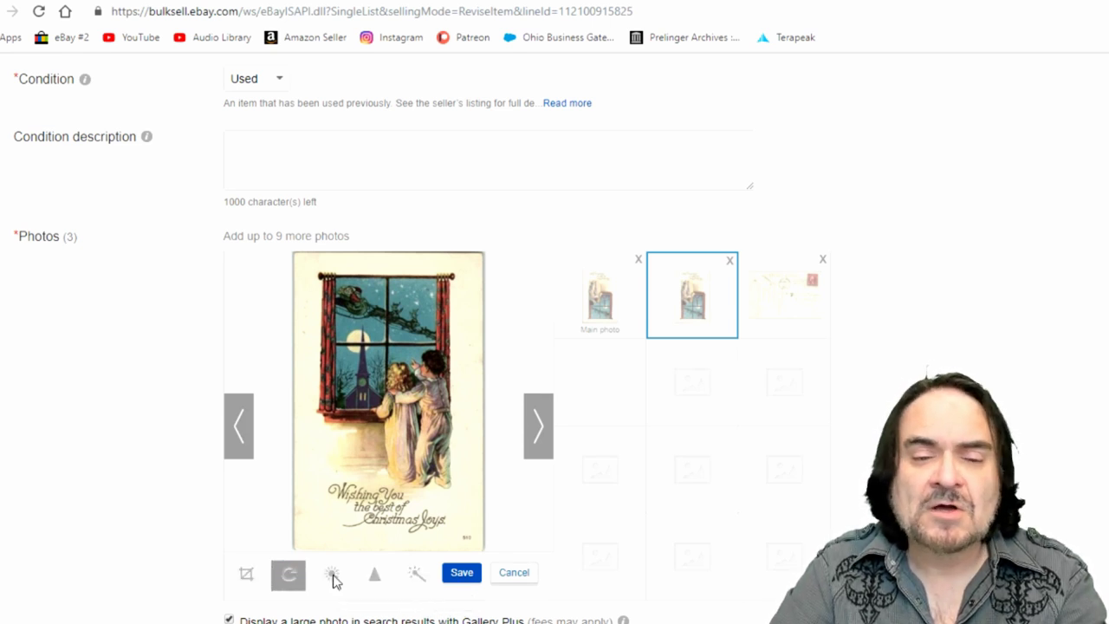
{"action": "left_click", "coordinate": [334, 578]}
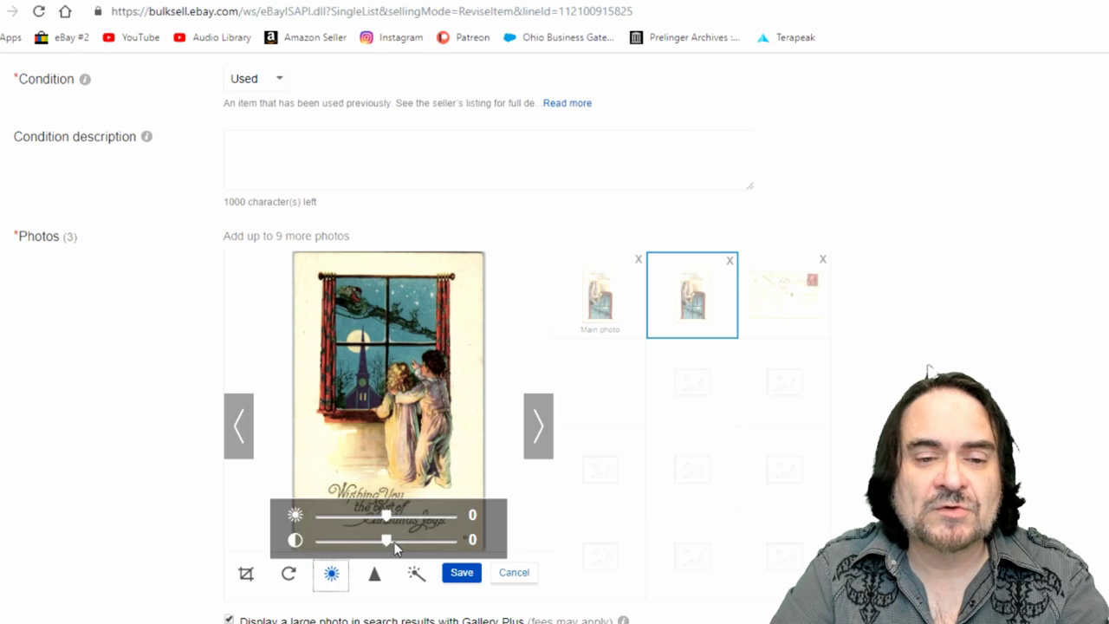
{"action": "left_click_drag", "start_coordinate": [387, 545], "coordinate": [379, 518]}
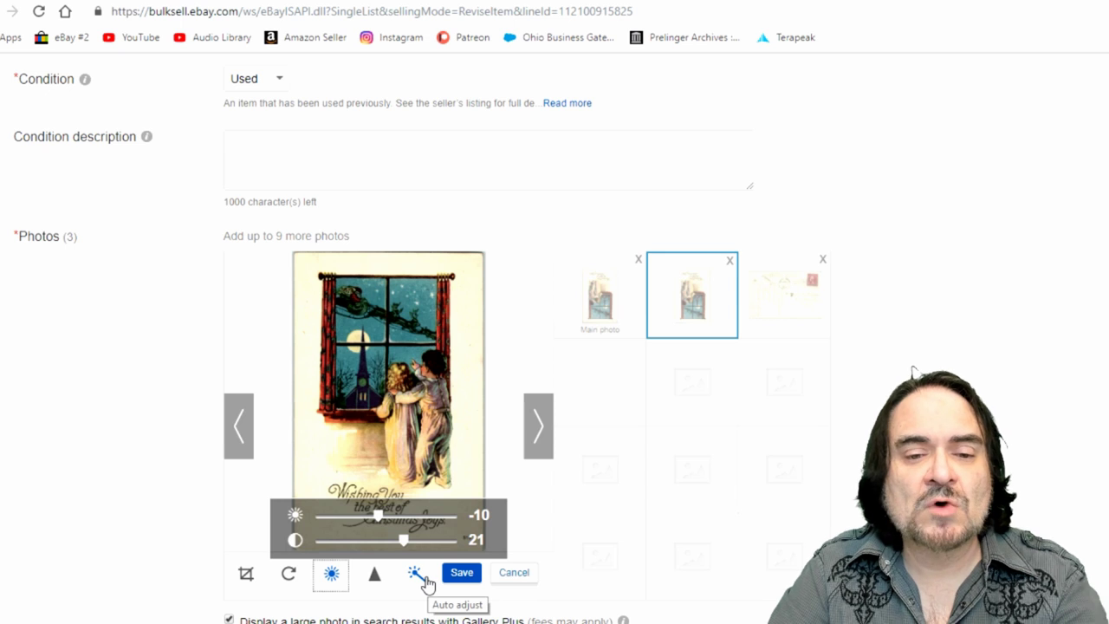
{"action": "left_click", "coordinate": [462, 574]}
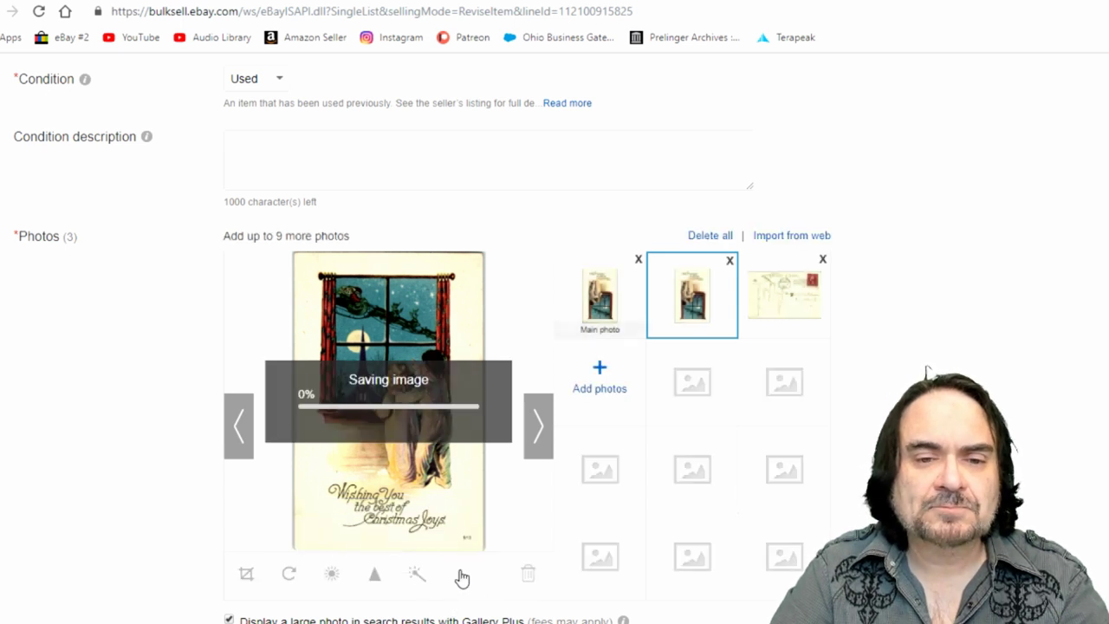
Rotate the main photo upright and crop it to frame the whole window scene
{"action": "left_click", "coordinate": [600, 293]}
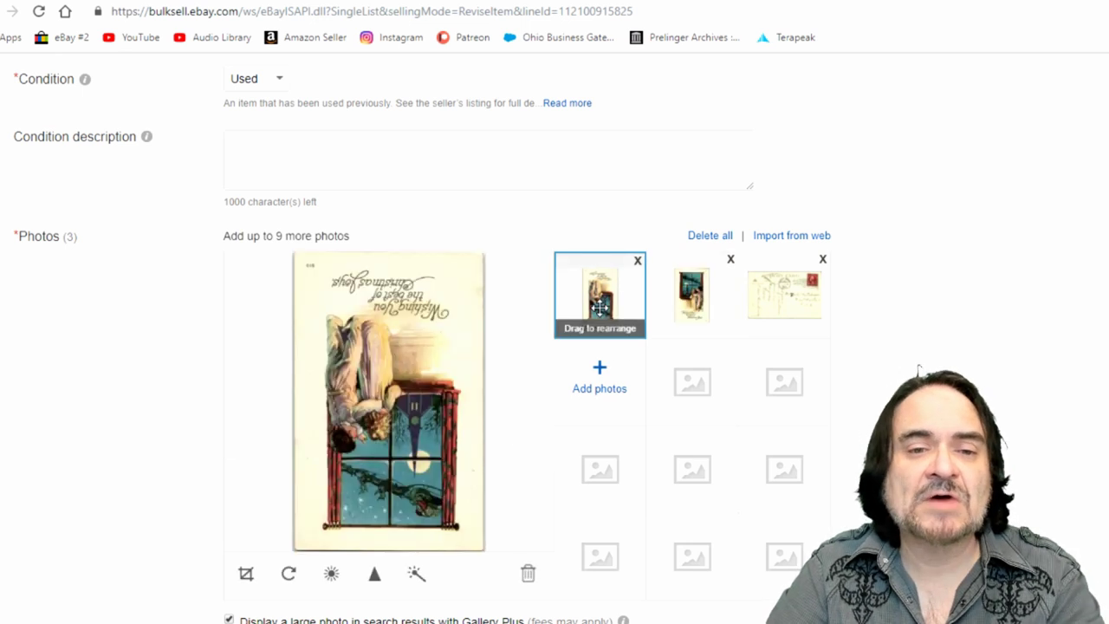
{"action": "left_click", "coordinate": [290, 573]}
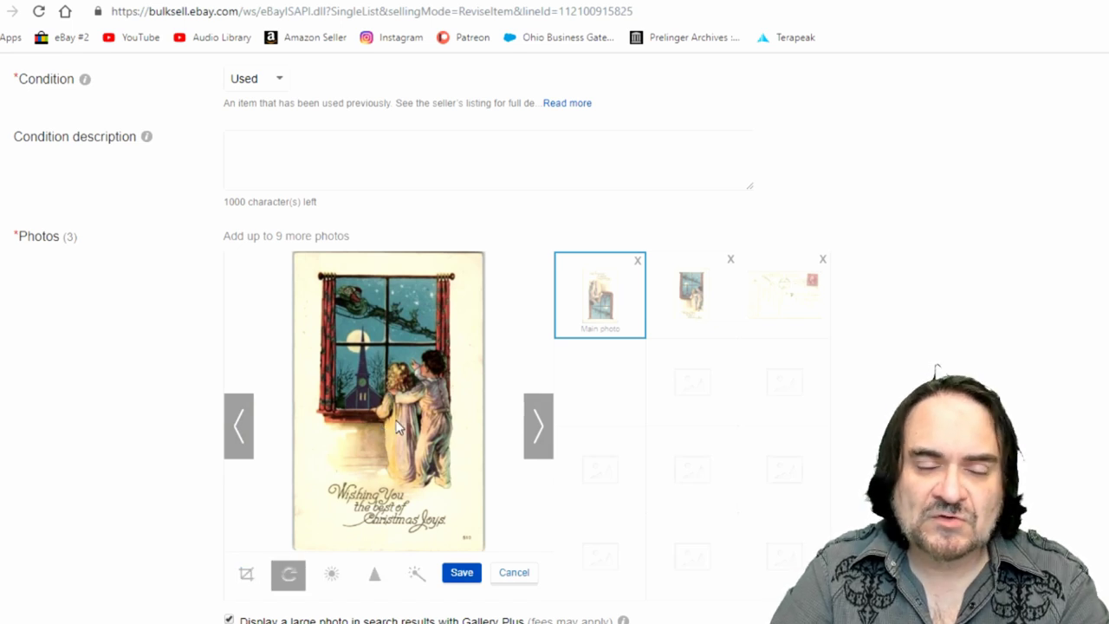
{"action": "left_click", "coordinate": [246, 574]}
{"action": "left_click_drag", "start_coordinate": [391, 383], "coordinate": [376, 314]}
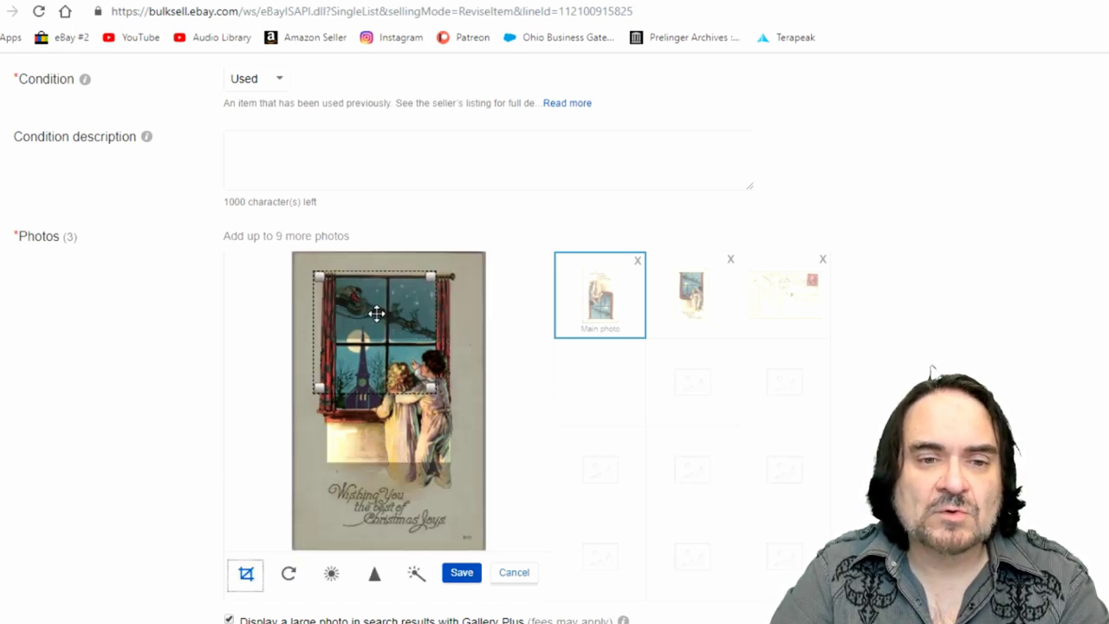
{"action": "left_click_drag", "start_coordinate": [438, 399], "coordinate": [460, 434]}
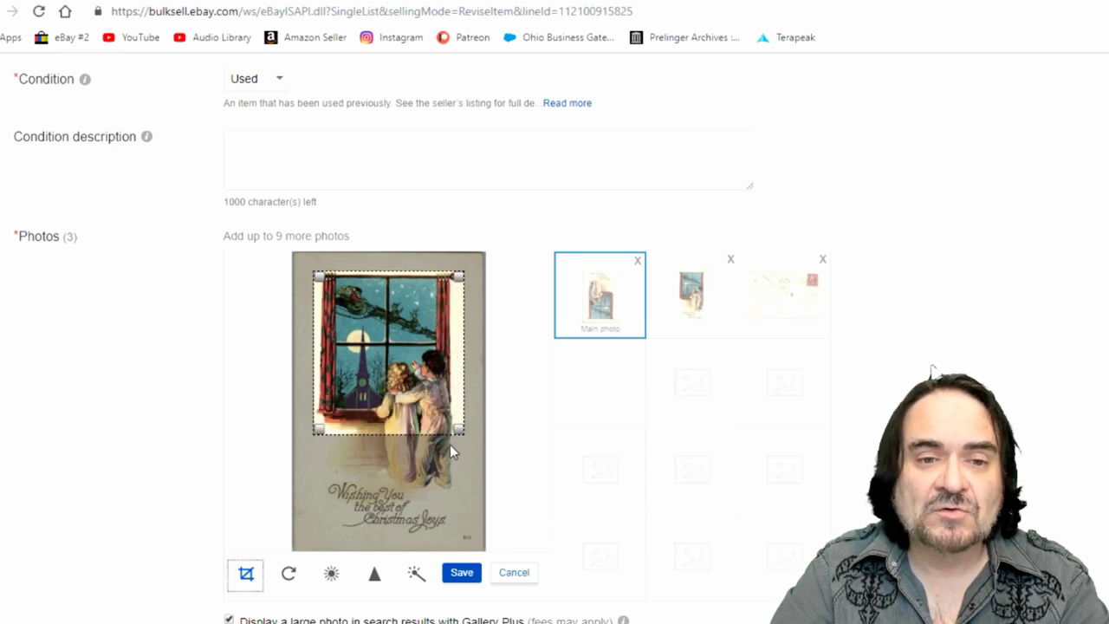
Set the cropped main photo to brightness -9 and contrast 32, and save it
{"action": "left_click", "coordinate": [332, 573]}
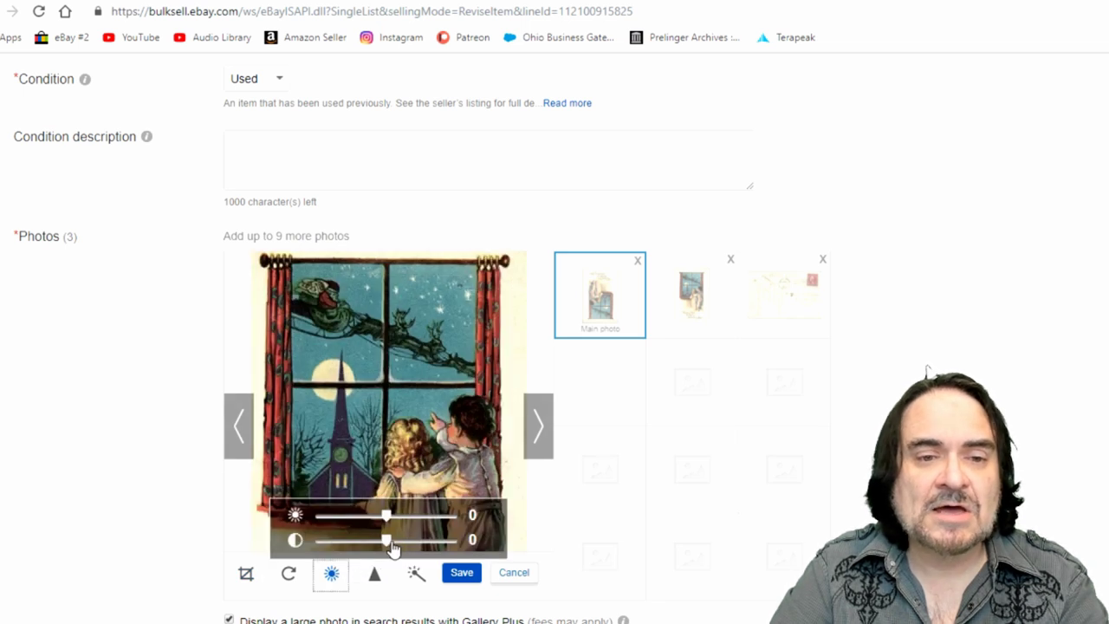
{"action": "left_click_drag", "start_coordinate": [394, 544], "coordinate": [421, 546]}
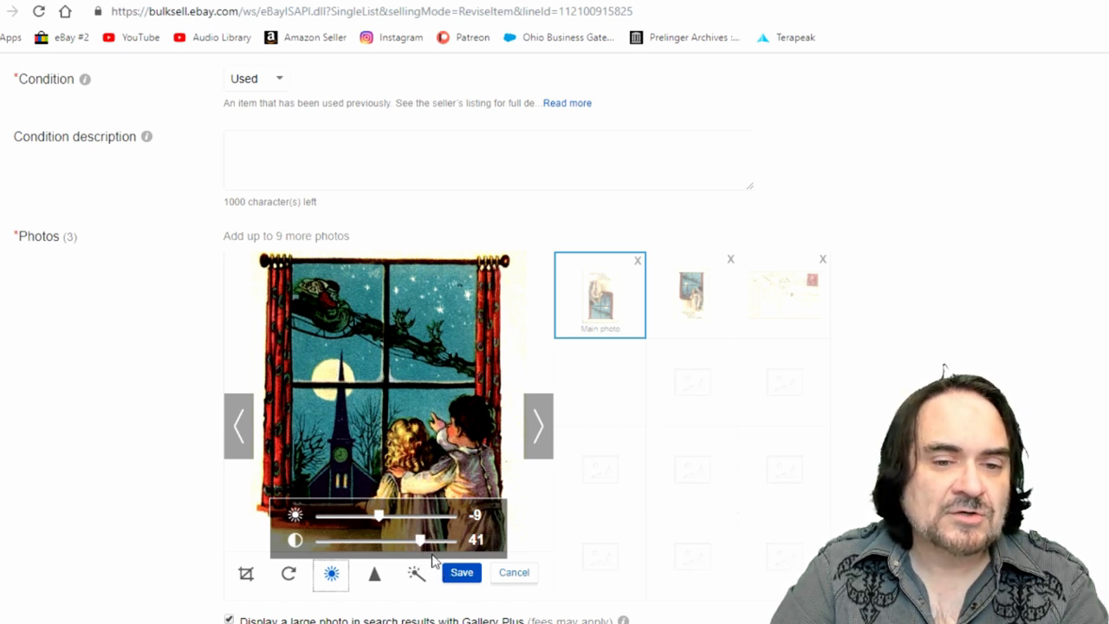
{"action": "left_click_drag", "start_coordinate": [421, 542], "coordinate": [412, 545]}
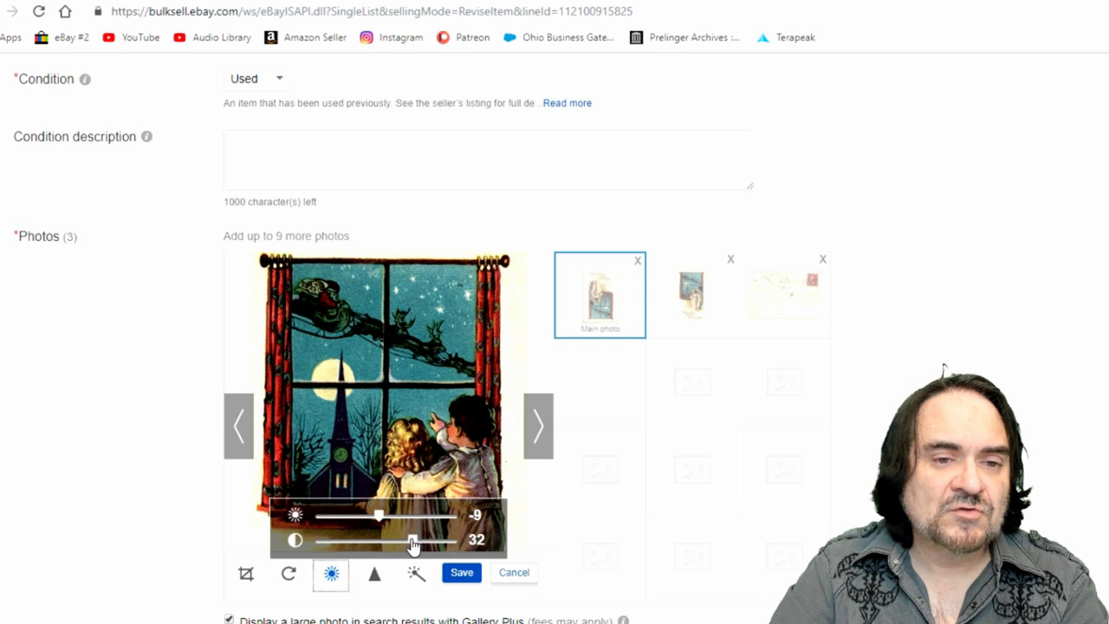
{"action": "left_click", "coordinate": [460, 578]}
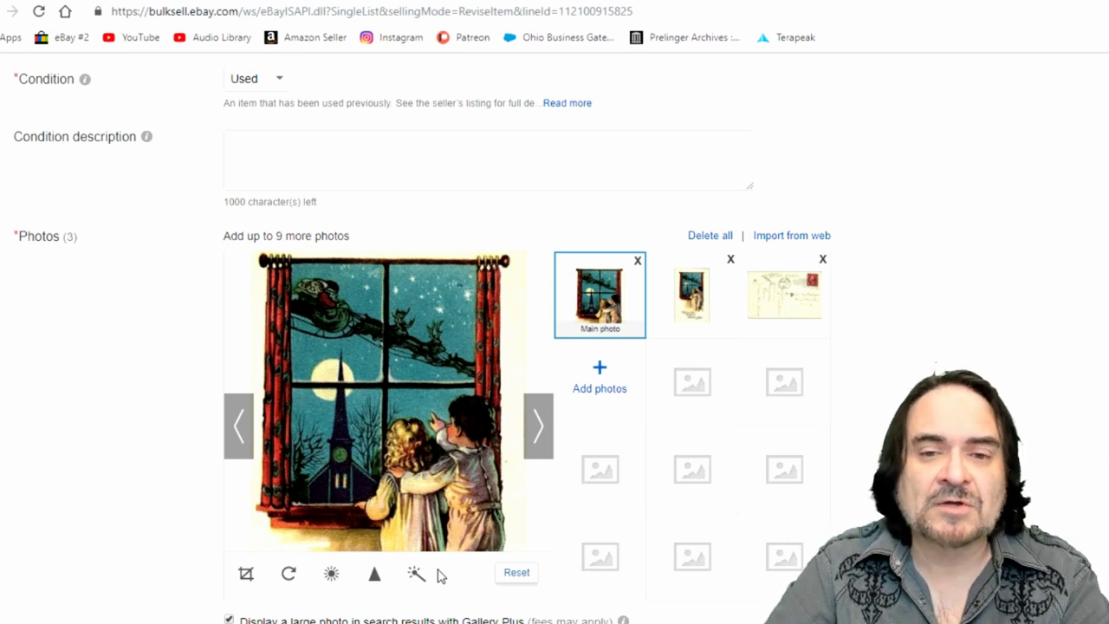
Scroll to the bottom of the revise form and submit the updated Santa Claus listing
{"action": "scroll", "coordinate": [926, 373], "scroll_direction": "down", "scroll_amount": 1}
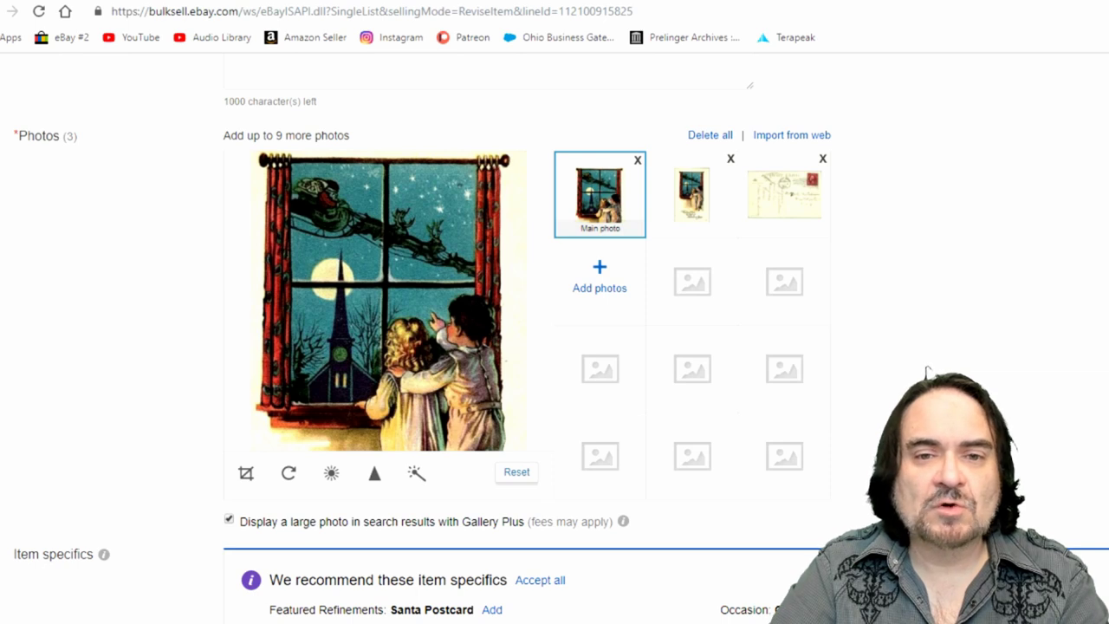
{"action": "scroll", "coordinate": [925, 373], "scroll_direction": "down", "scroll_amount": 15}
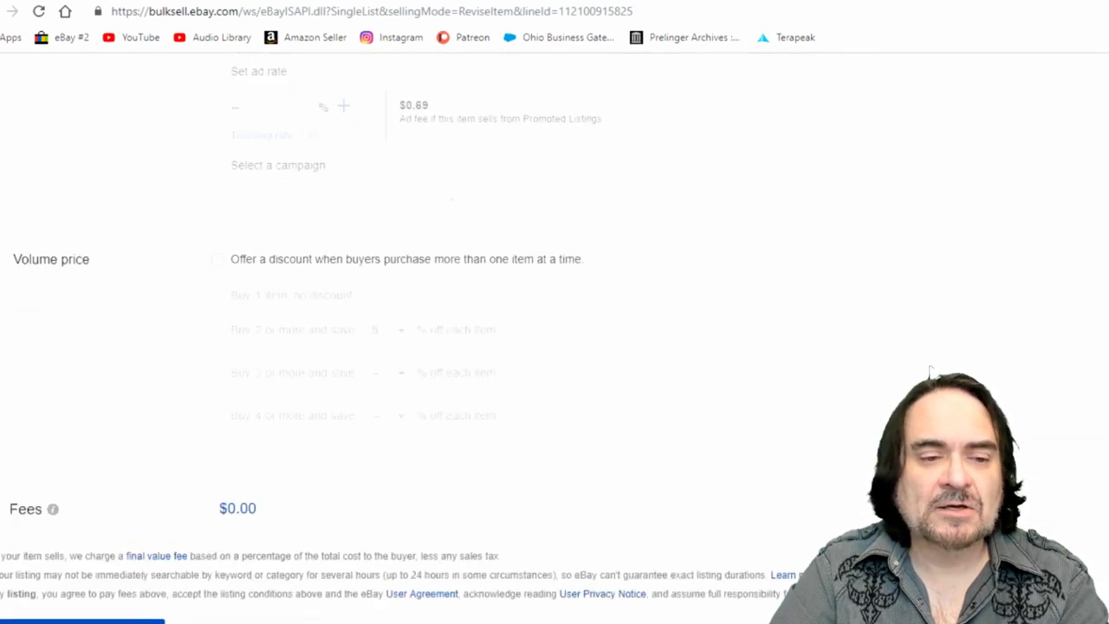
{"action": "key", "text": "Return"}
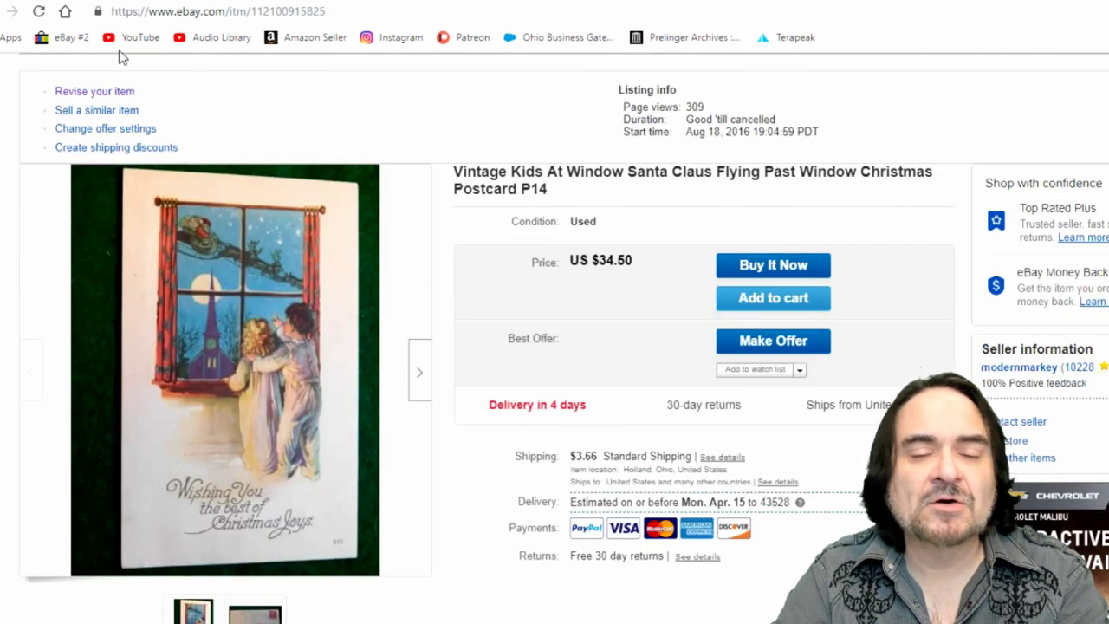
{"action": "mouse_move", "coordinate": [237, 312]}
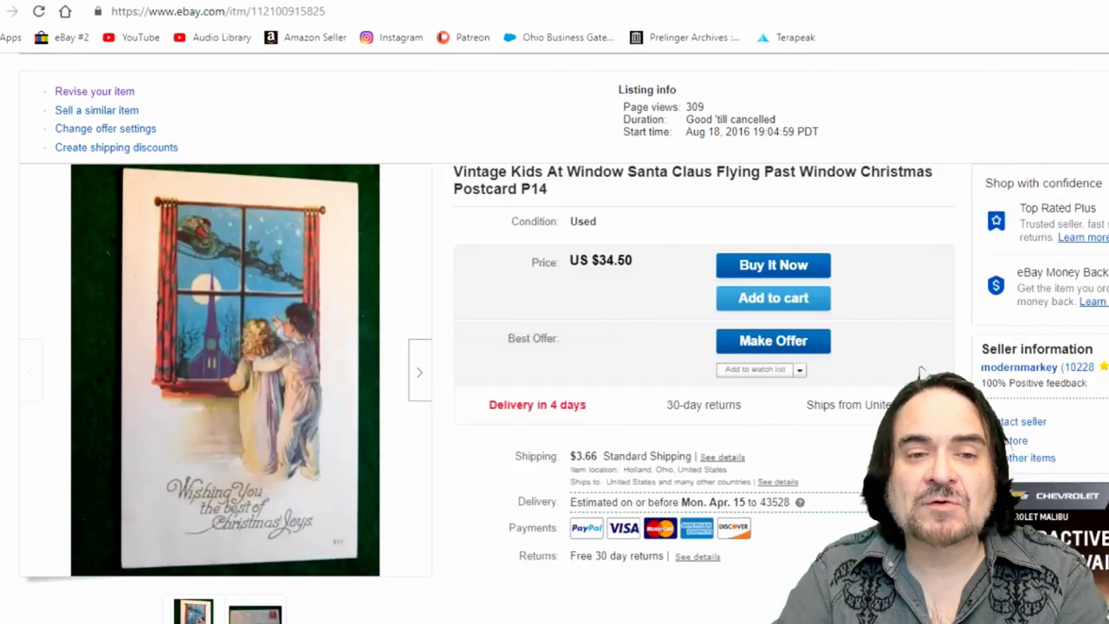
{"action": "scroll", "coordinate": [922, 373], "scroll_direction": "down", "scroll_amount": 1}
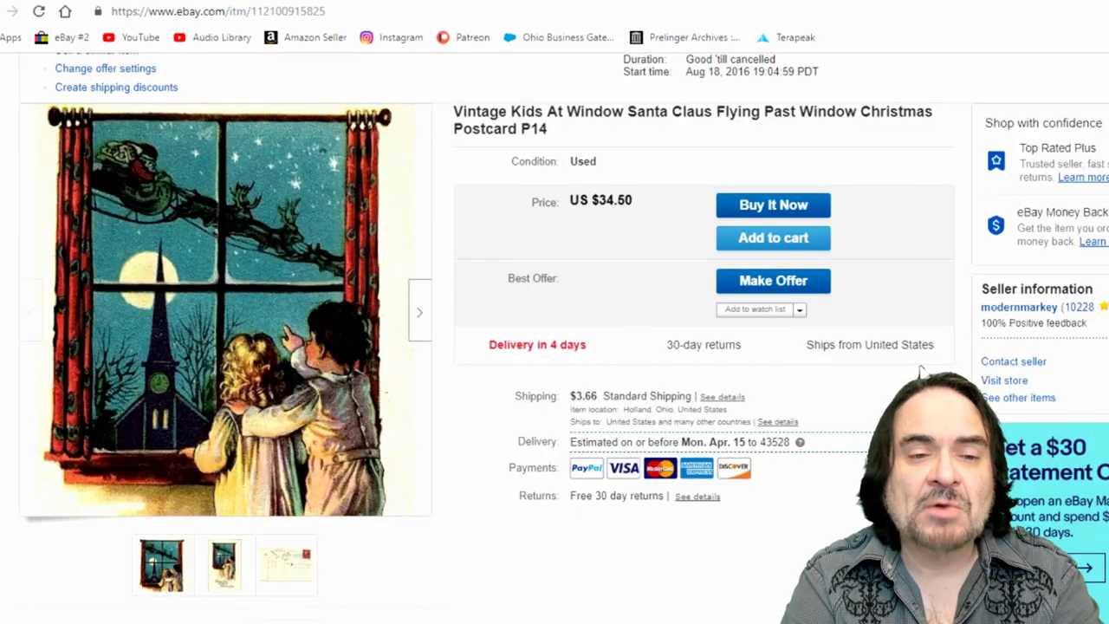